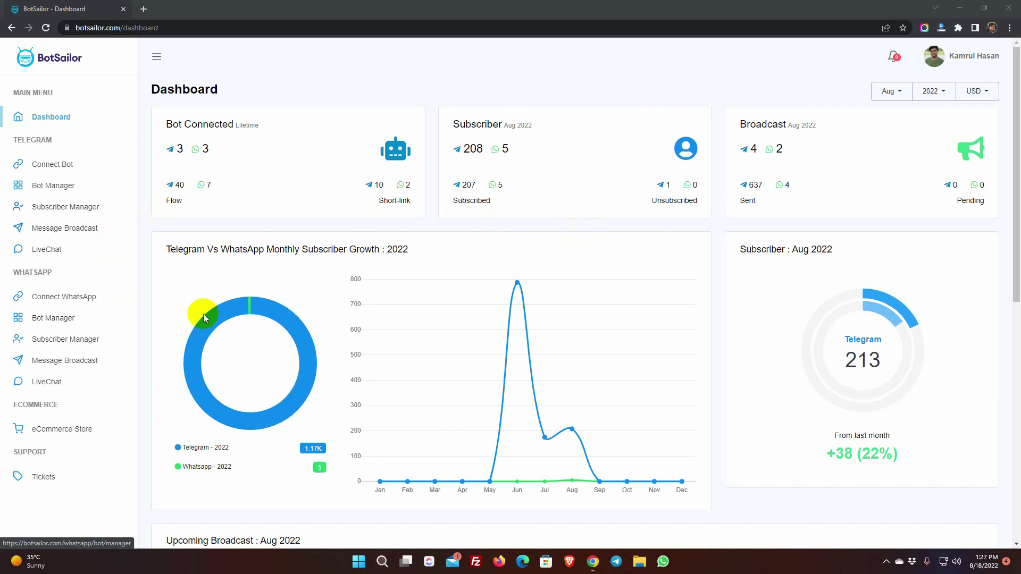
- Open BotSailor's Connect WhatsApp Business page and start a new browser tab
{"action": "left_click", "coordinate": [68, 301]}
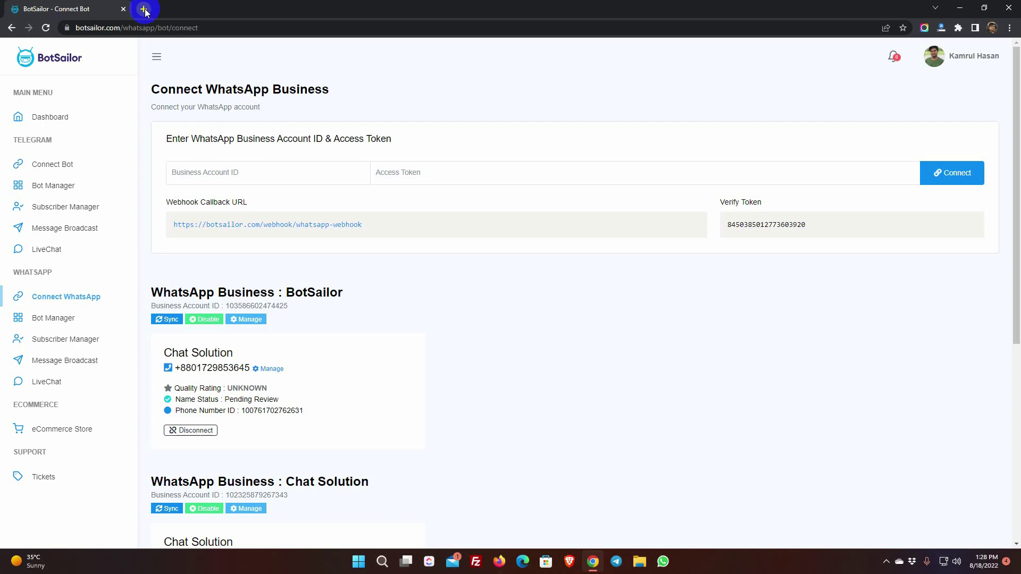
{"action": "left_click", "coordinate": [144, 10]}
- Go to developers.facebook.com and start a new Business-type app from My Apps
{"action": "type", "text": "developers.facebook.com"}
{"action": "key", "text": "Return"}
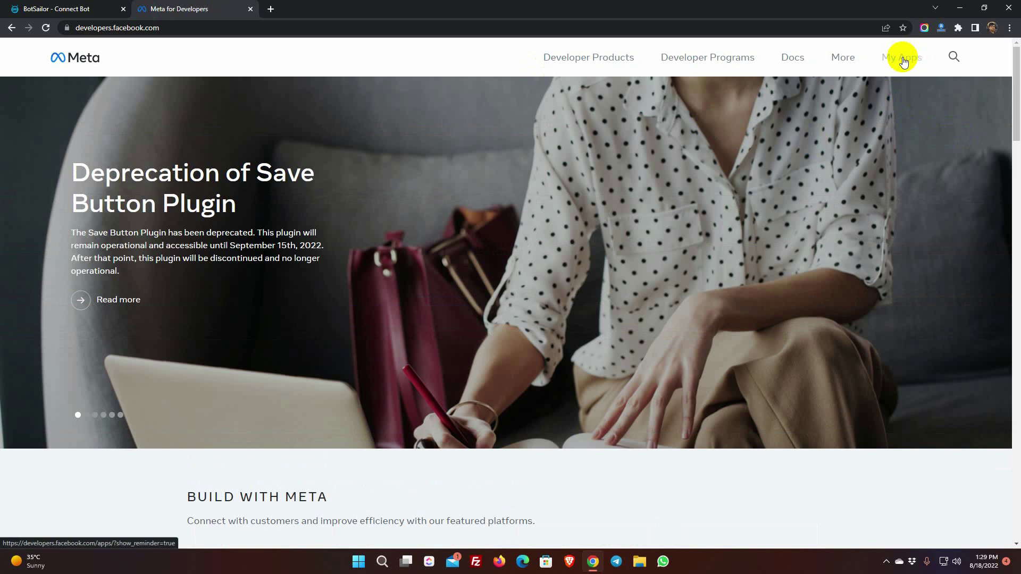
{"action": "left_click", "coordinate": [903, 62]}
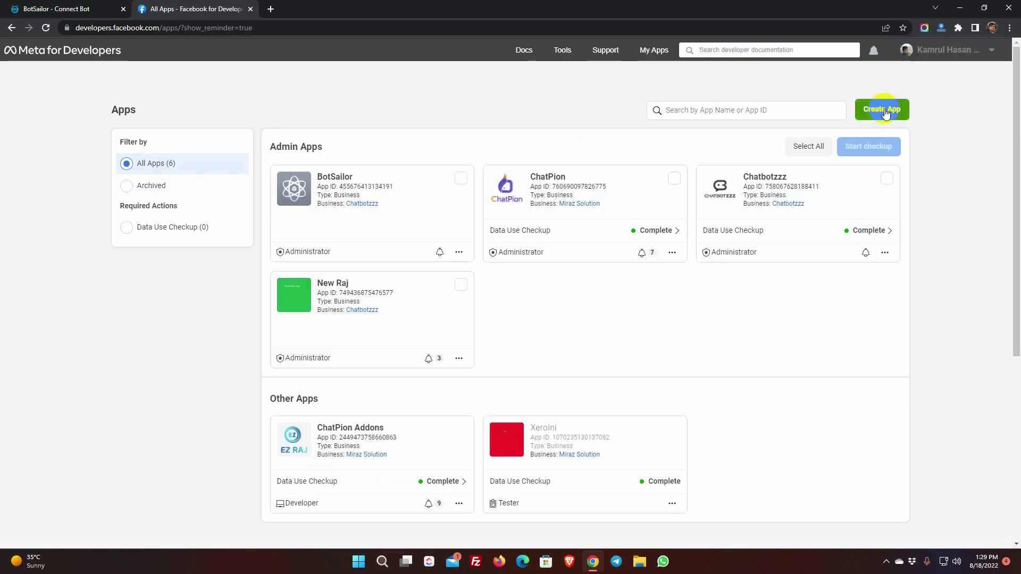
{"action": "left_click", "coordinate": [884, 110]}
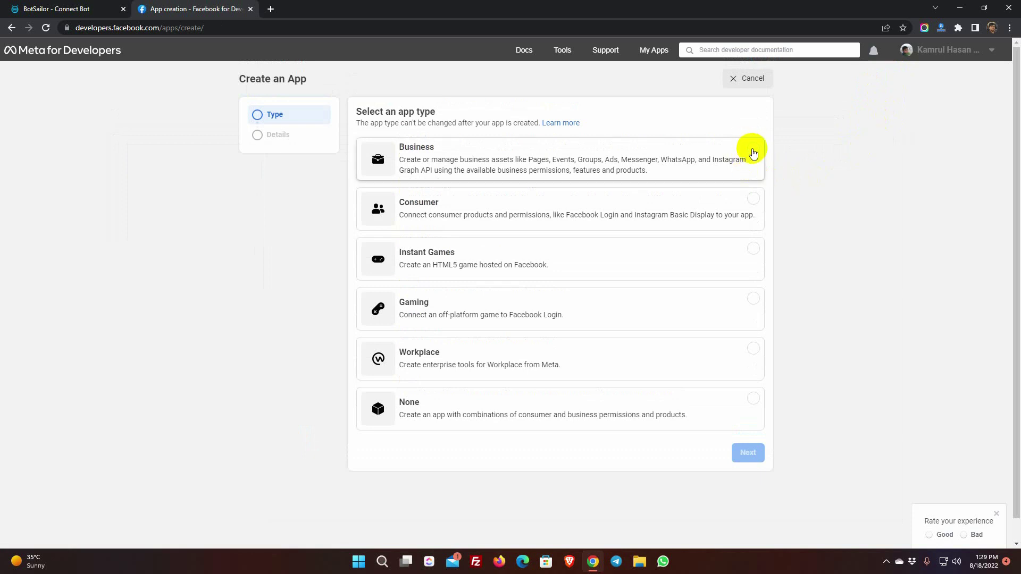
{"action": "left_click", "coordinate": [753, 149]}
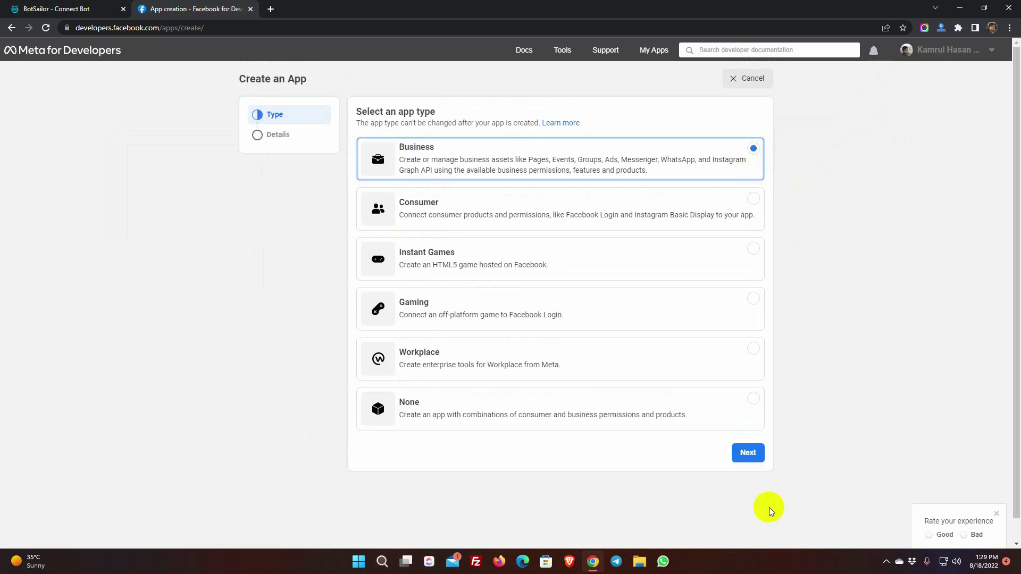
{"action": "left_click", "coordinate": [748, 453]}
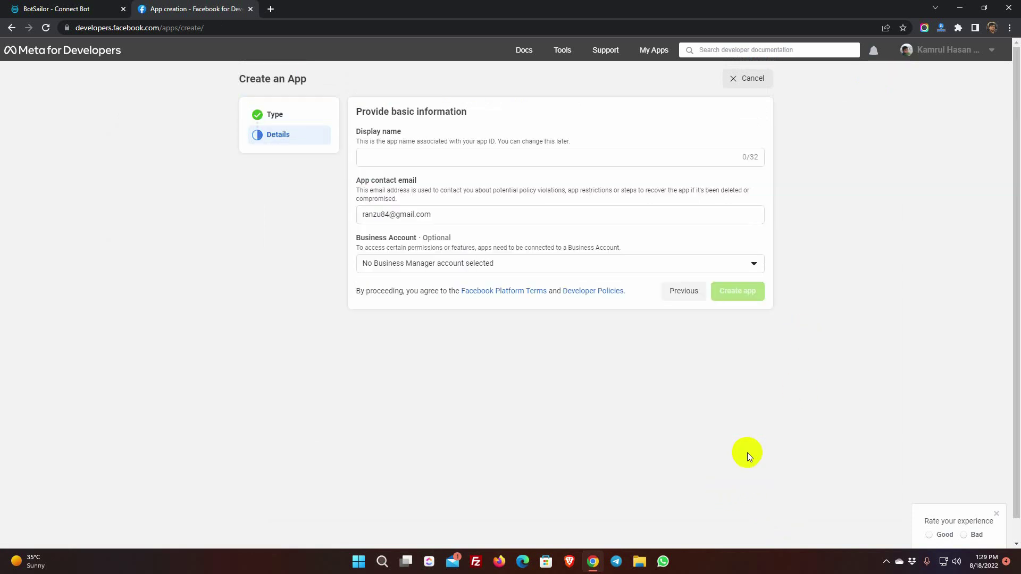
- Name the app Boostup Techs, confirm the contact email, and create it
{"action": "left_click", "coordinate": [439, 156]}
{"action": "type", "text": "Boost"}
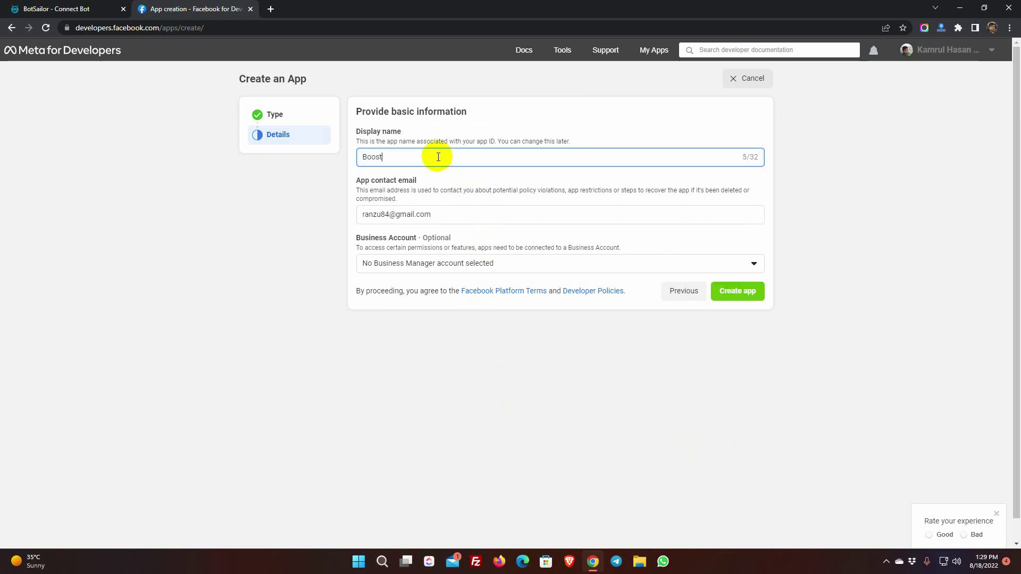
{"action": "type", "text": "up Techs"}
{"action": "left_click", "coordinate": [469, 215]}
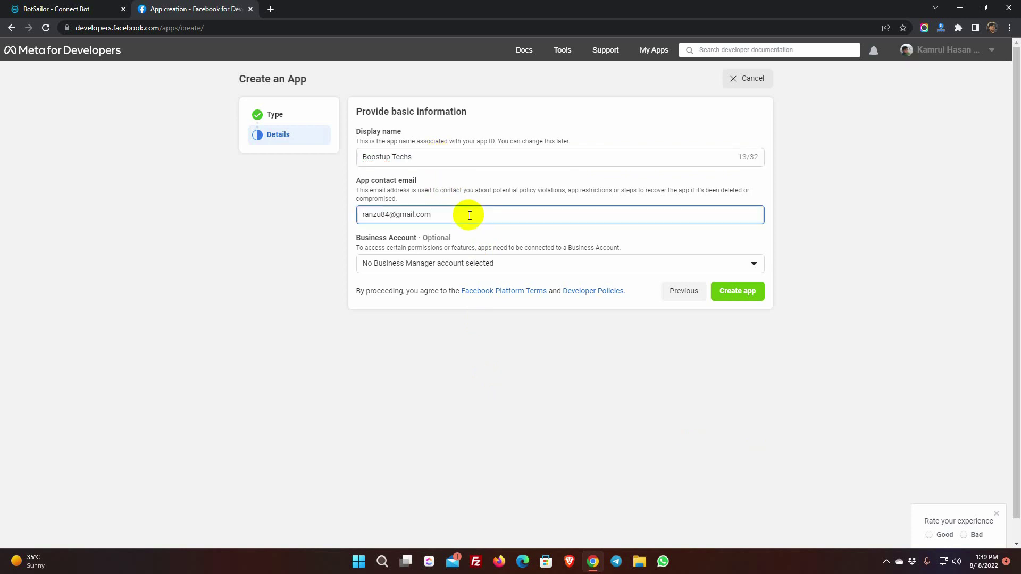
{"action": "key", "text": "Tab"}
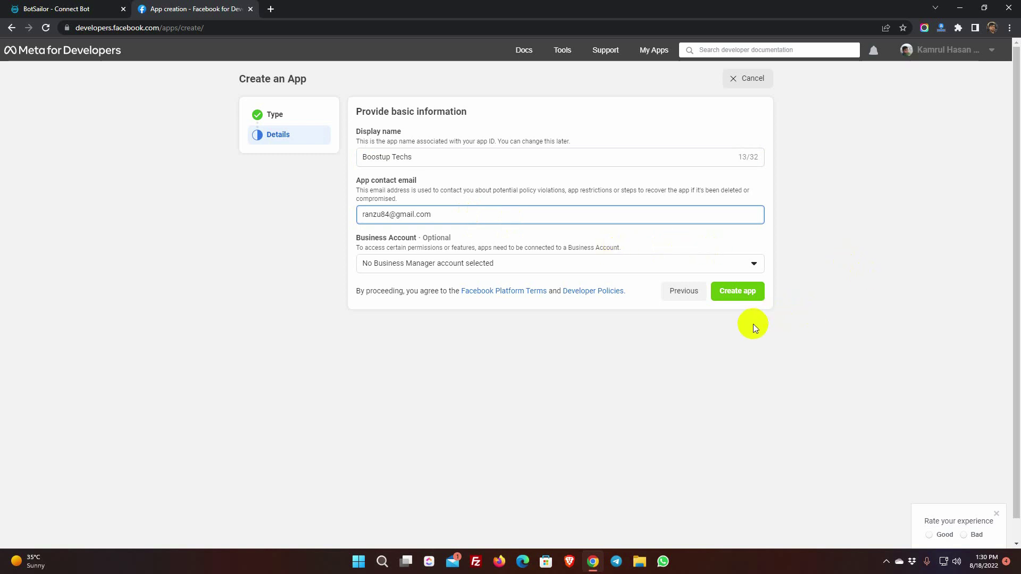
{"action": "left_click", "coordinate": [739, 294]}
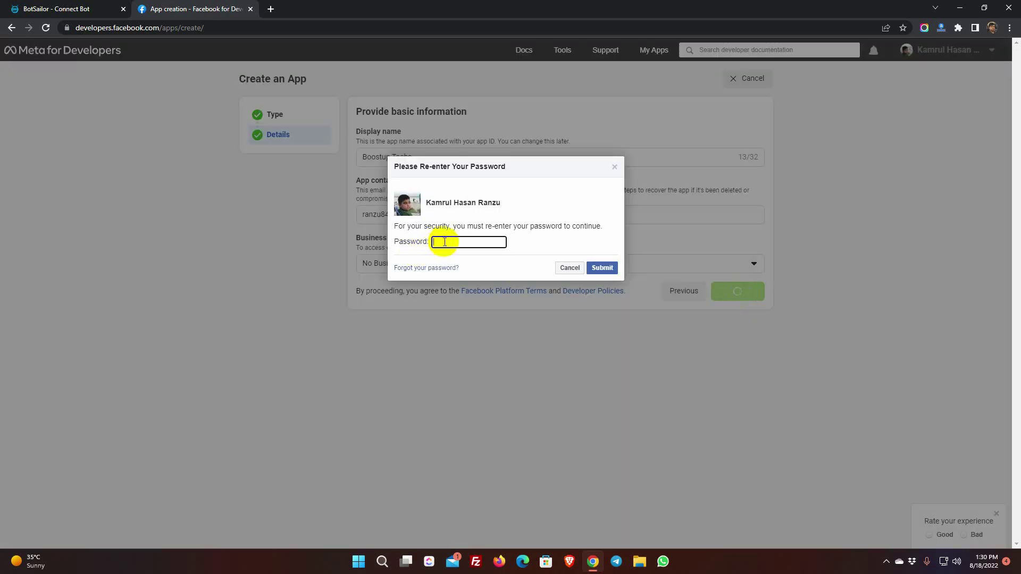
- Re-enter the account password and submit it
{"action": "type", "text": "**********"}
{"action": "left_click", "coordinate": [601, 268]}
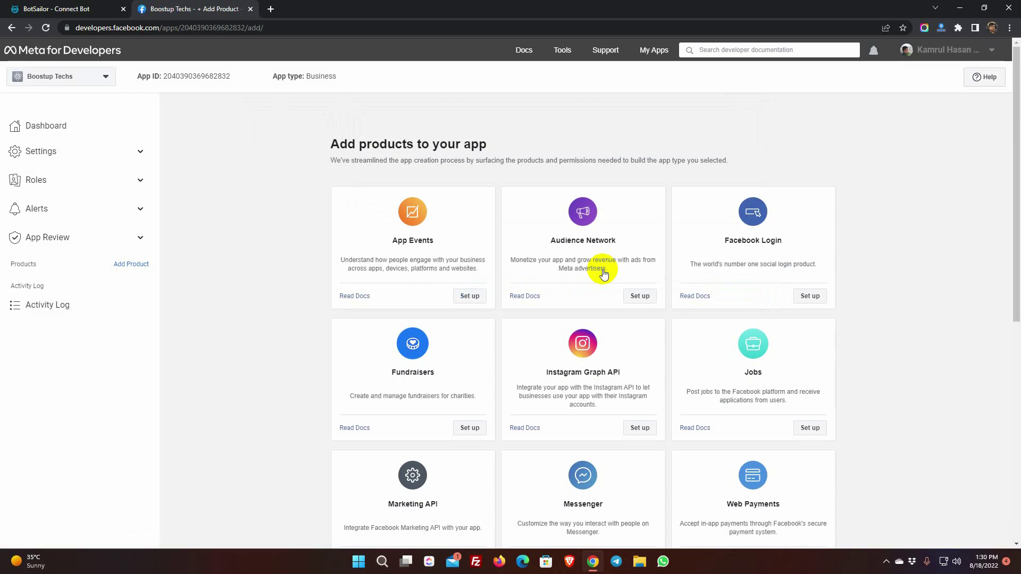
- Set up WhatsApp on the Boostup Techs app with a newly created Meta business account
{"action": "scroll", "coordinate": [914, 265], "scroll_direction": "down", "scroll_amount": 6}
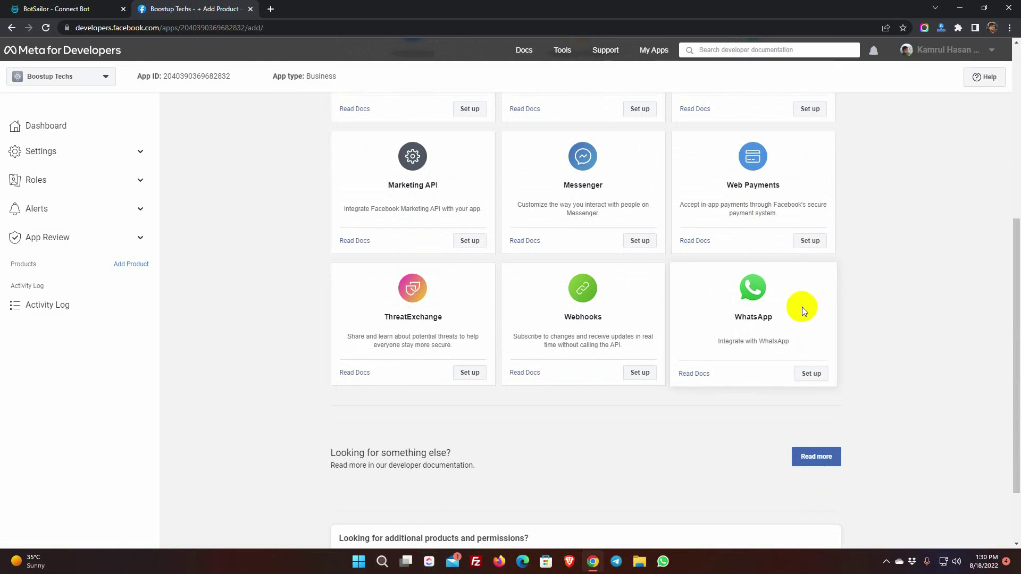
{"action": "left_click", "coordinate": [810, 375]}
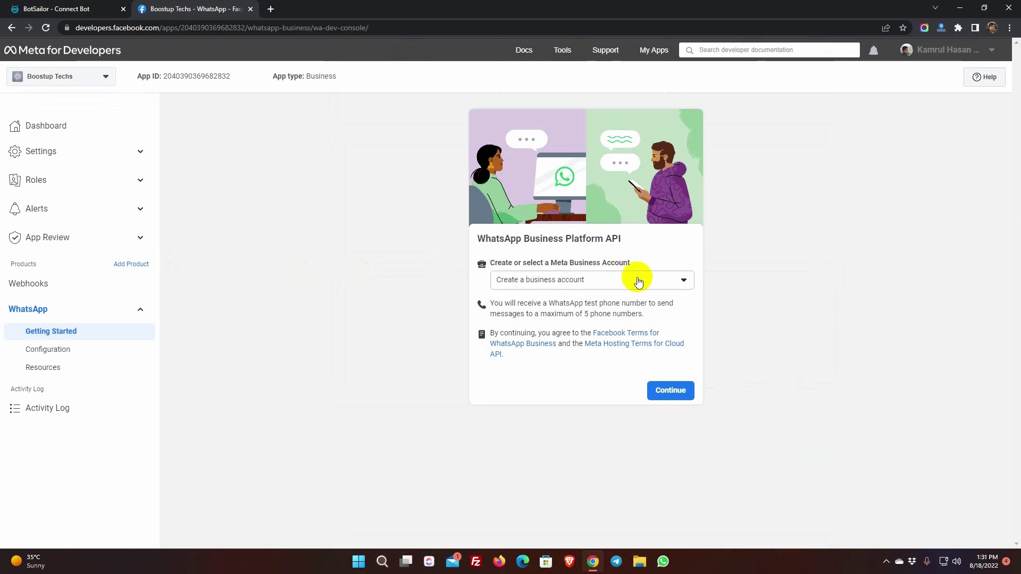
{"action": "left_click", "coordinate": [659, 281]}
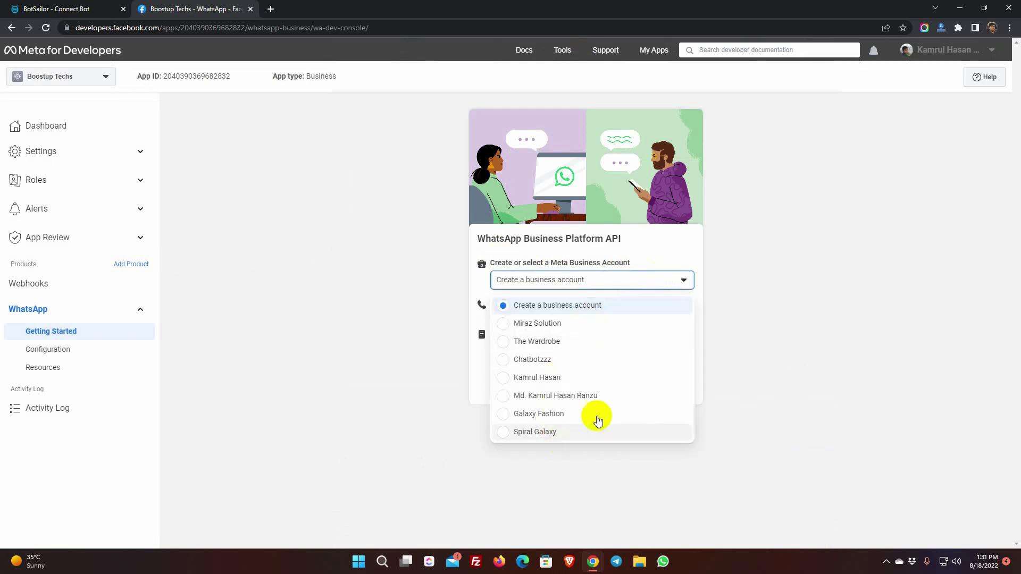
{"action": "left_click", "coordinate": [598, 306]}
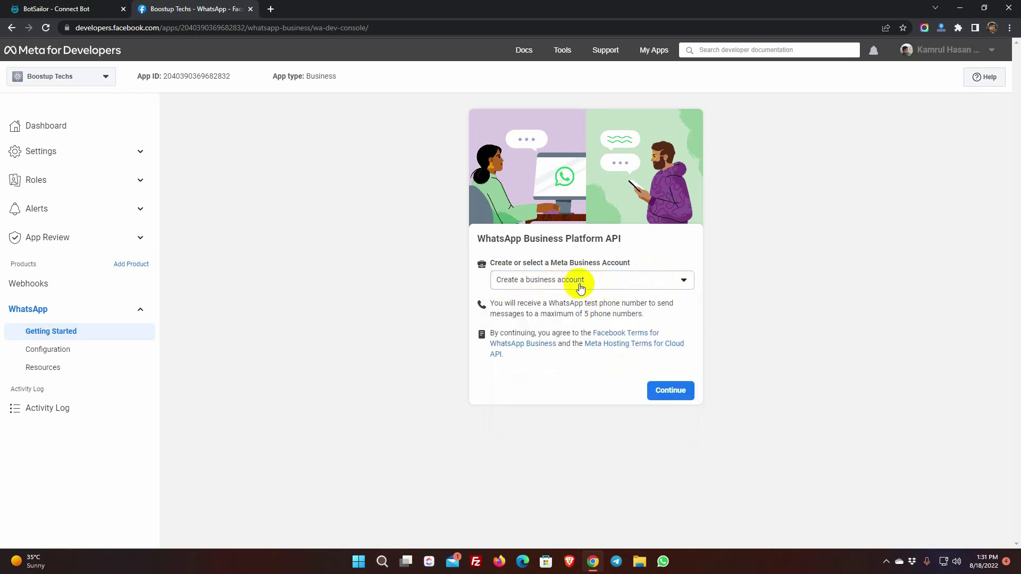
{"action": "left_click", "coordinate": [670, 391]}
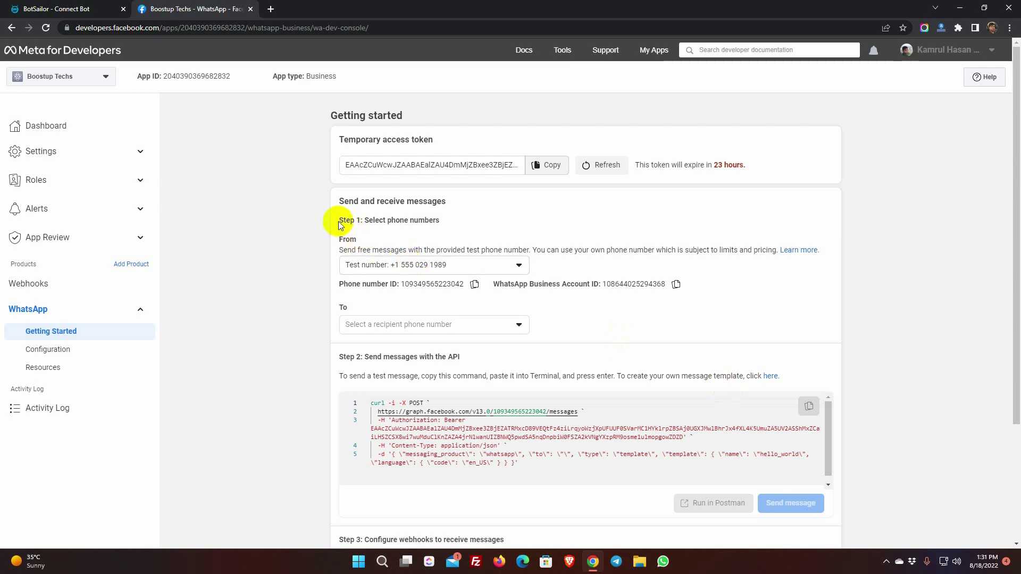
- Scroll through Getting Started Steps 1–3 down to Configure webhooks
{"action": "left_click_drag", "start_coordinate": [339, 220], "coordinate": [449, 221]}
{"action": "scroll", "coordinate": [510, 244], "scroll_direction": "down", "scroll_amount": 1}
{"action": "scroll", "coordinate": [509, 244], "scroll_direction": "down", "scroll_amount": 1}
{"action": "left_click_drag", "start_coordinate": [338, 251], "coordinate": [482, 251]}
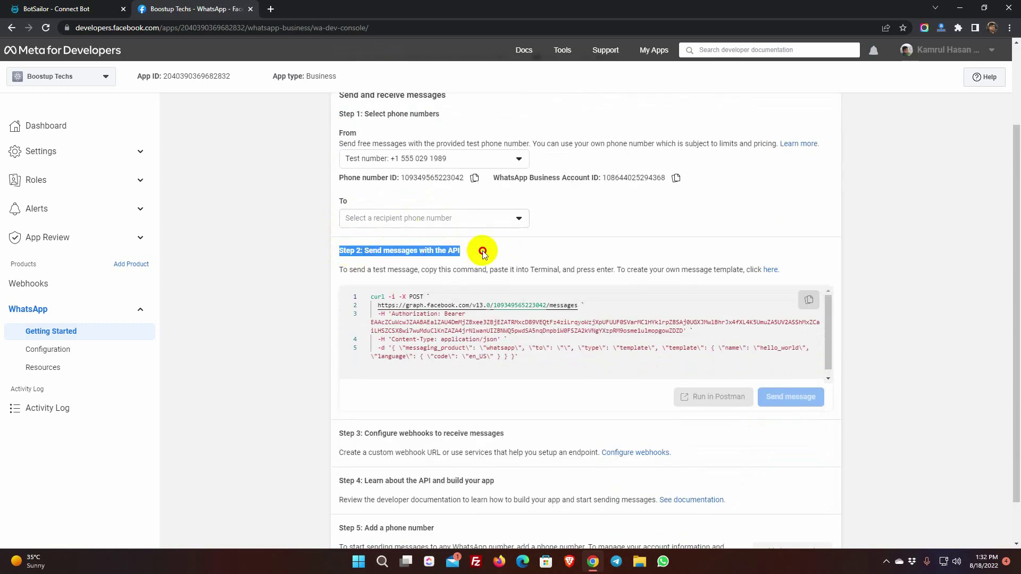
{"action": "scroll", "coordinate": [483, 251], "scroll_direction": "down", "scroll_amount": 1}
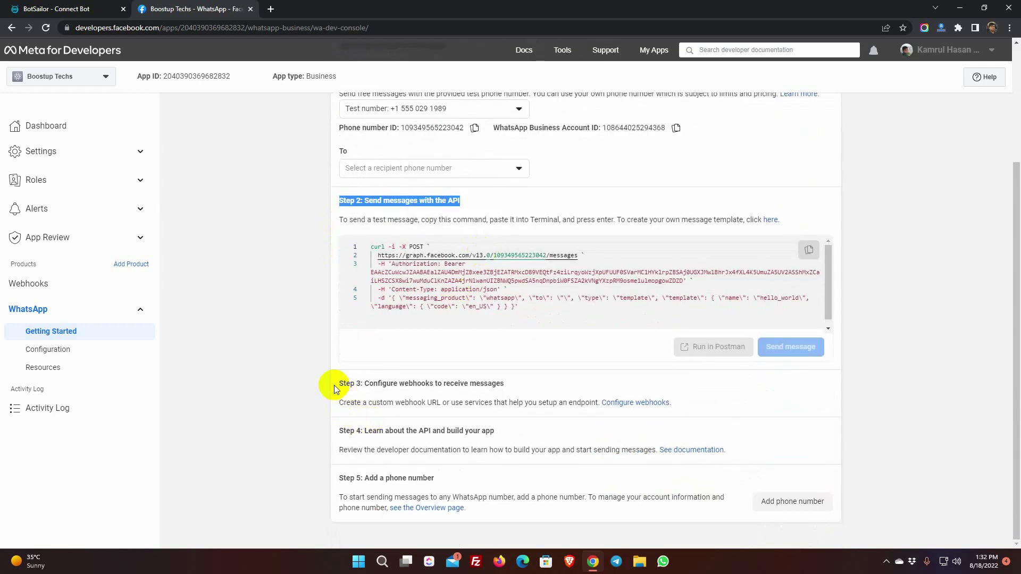
{"action": "left_click_drag", "start_coordinate": [339, 383], "coordinate": [472, 384]}
{"action": "left_click", "coordinate": [537, 383]}
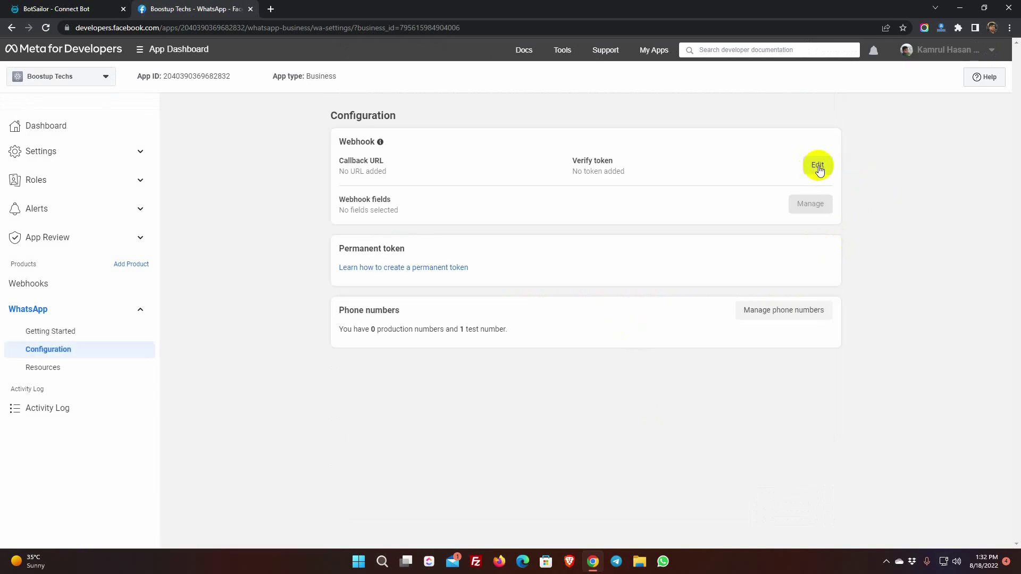
- Copy BotSailor's webhook callback URL into the Callback URL field of the Edit webhook dialog
{"action": "left_click", "coordinate": [819, 168]}
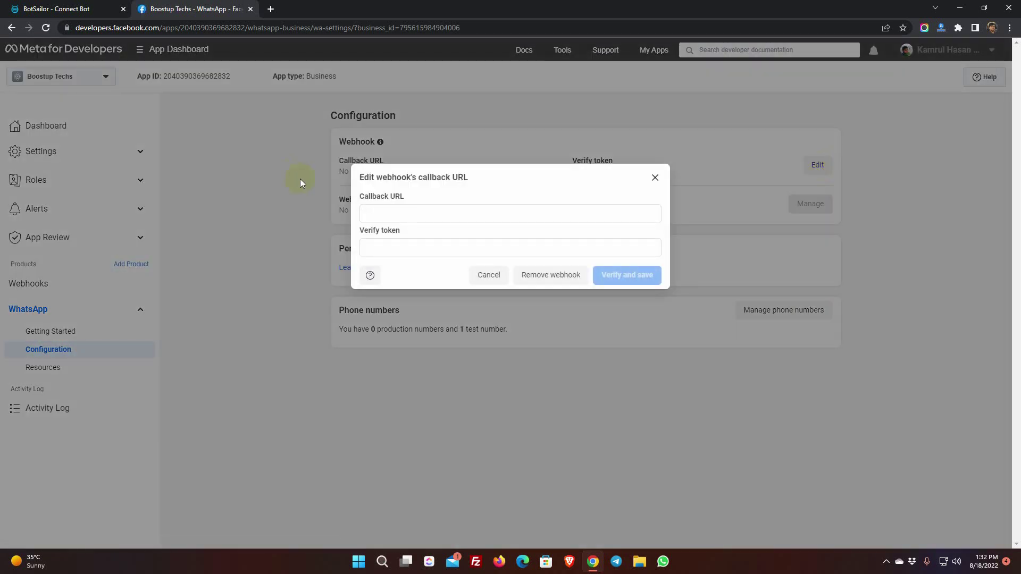
{"action": "left_click", "coordinate": [388, 214]}
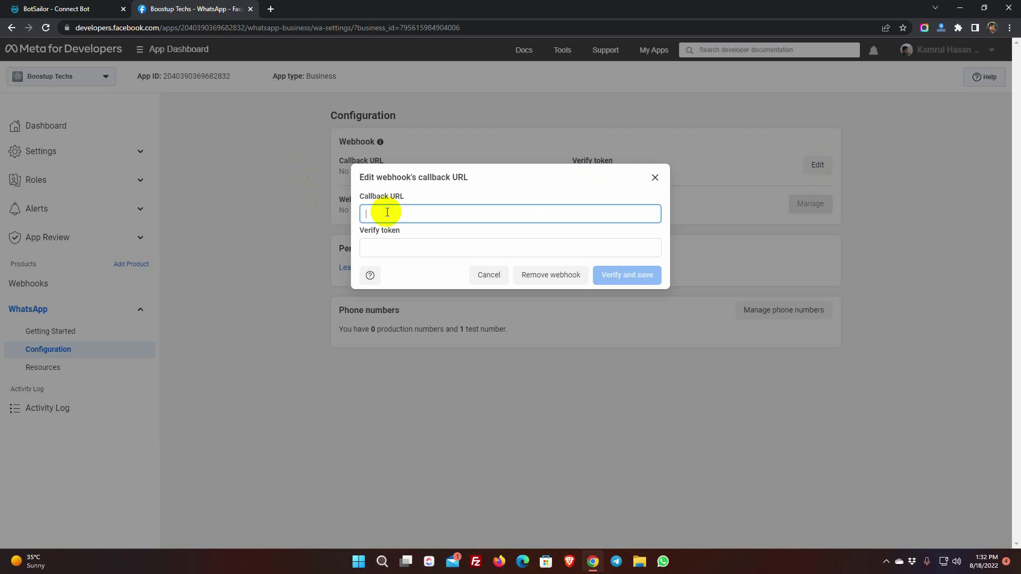
{"action": "left_click", "coordinate": [382, 247]}
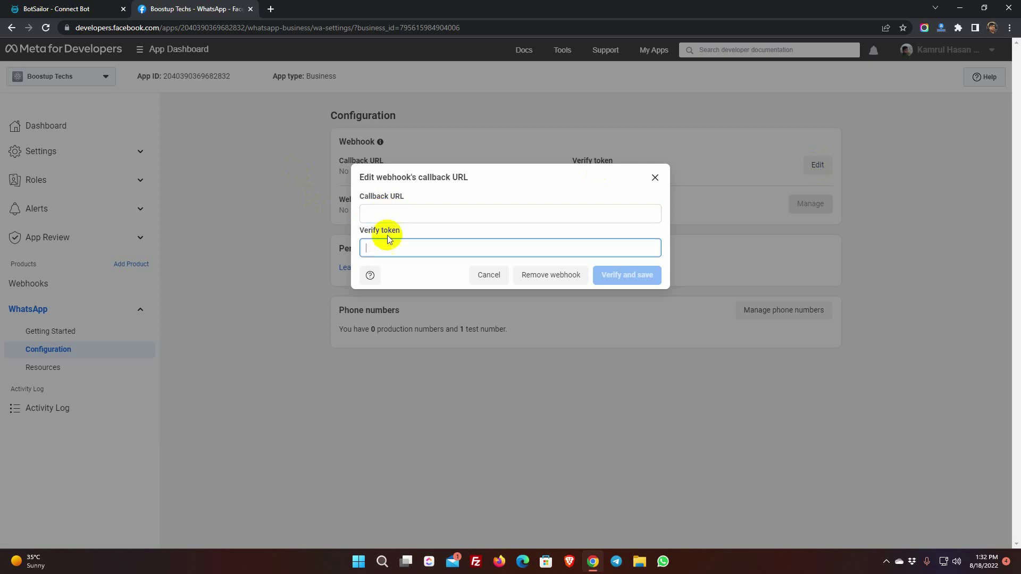
{"action": "left_click", "coordinate": [75, 8]}
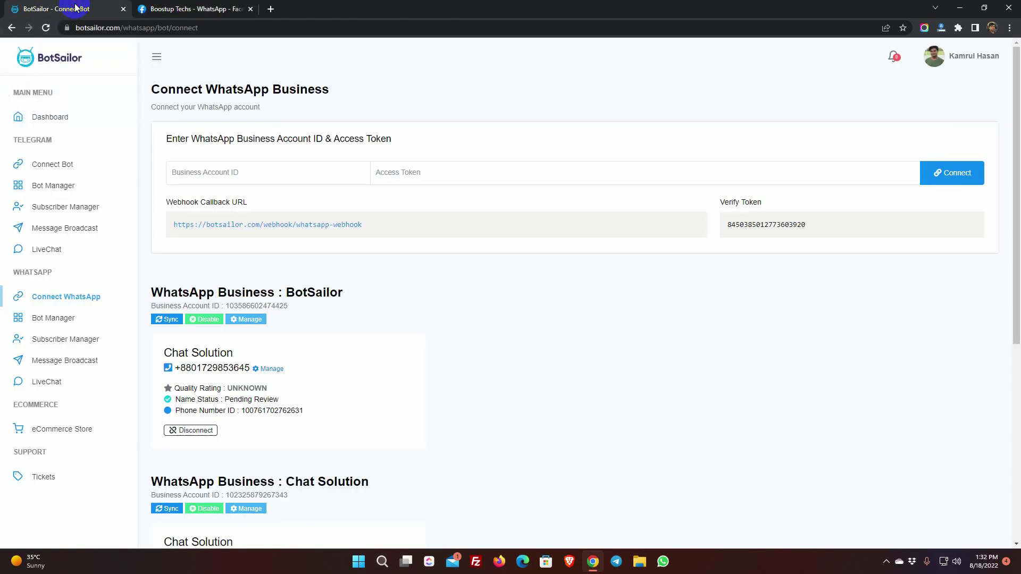
{"action": "left_click_drag", "start_coordinate": [166, 203], "coordinate": [249, 202]}
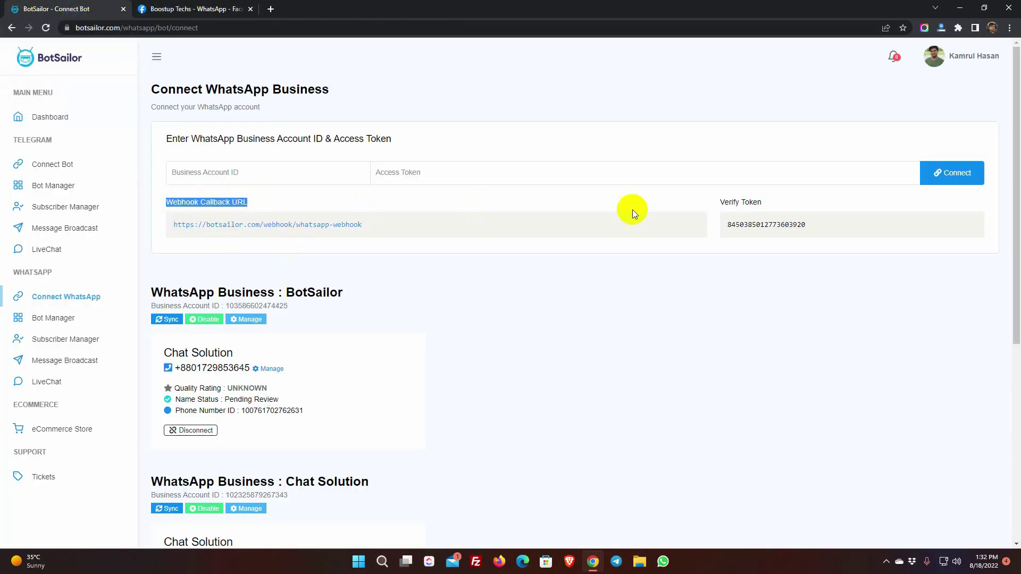
{"action": "left_click", "coordinate": [695, 222]}
{"action": "left_click", "coordinate": [234, 9]}
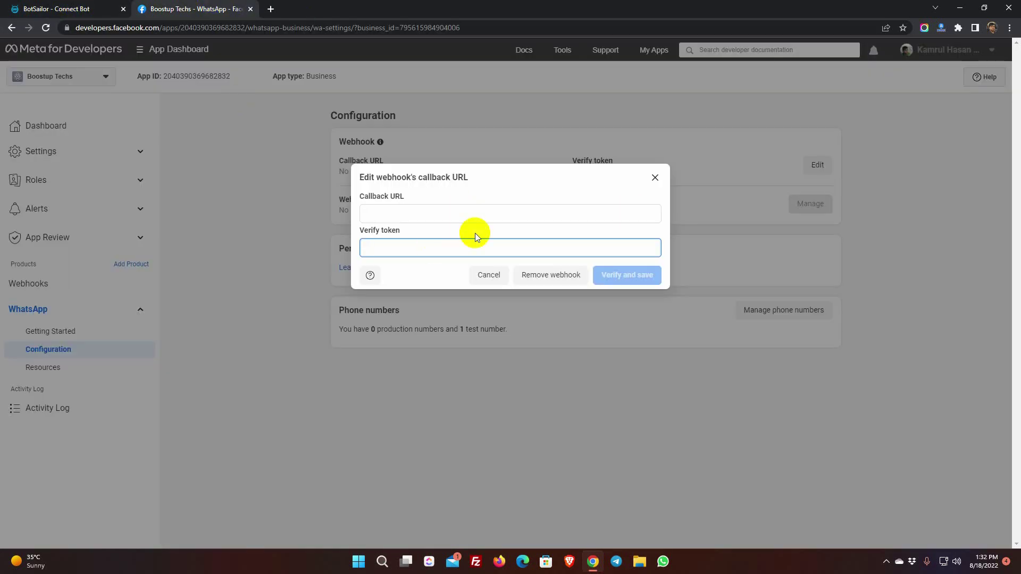
{"action": "left_click", "coordinate": [444, 213]}
{"action": "key", "text": "ctrl+v"}
- Paste BotSailor's verify token into the Verify token field, then verify and save
{"action": "left_click", "coordinate": [399, 246]}
{"action": "left_click", "coordinate": [83, 9]}
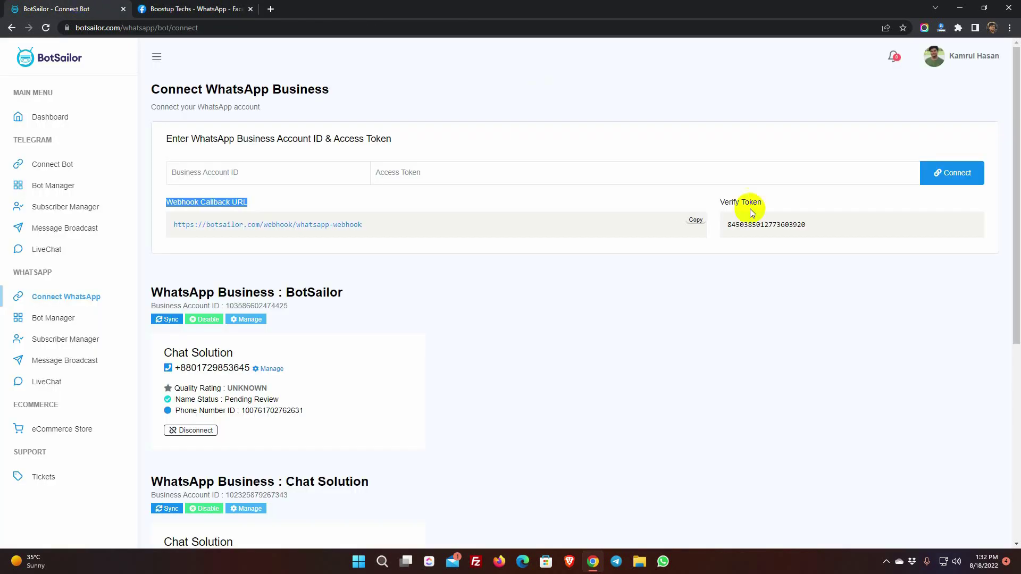
{"action": "left_click", "coordinate": [977, 225]}
{"action": "left_click", "coordinate": [234, 9]}
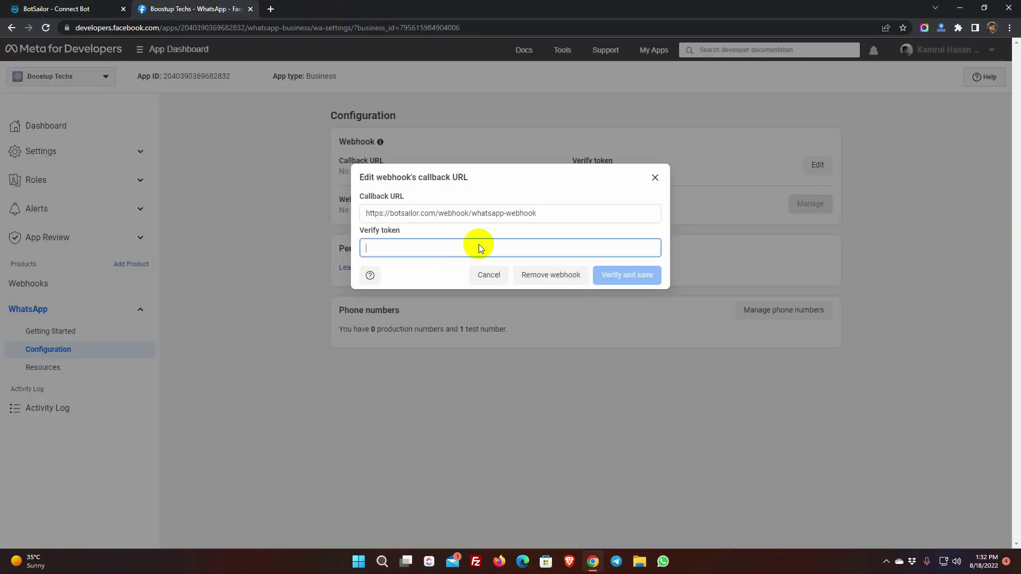
{"action": "left_click", "coordinate": [478, 245]}
{"action": "key", "text": "ctrl+v"}
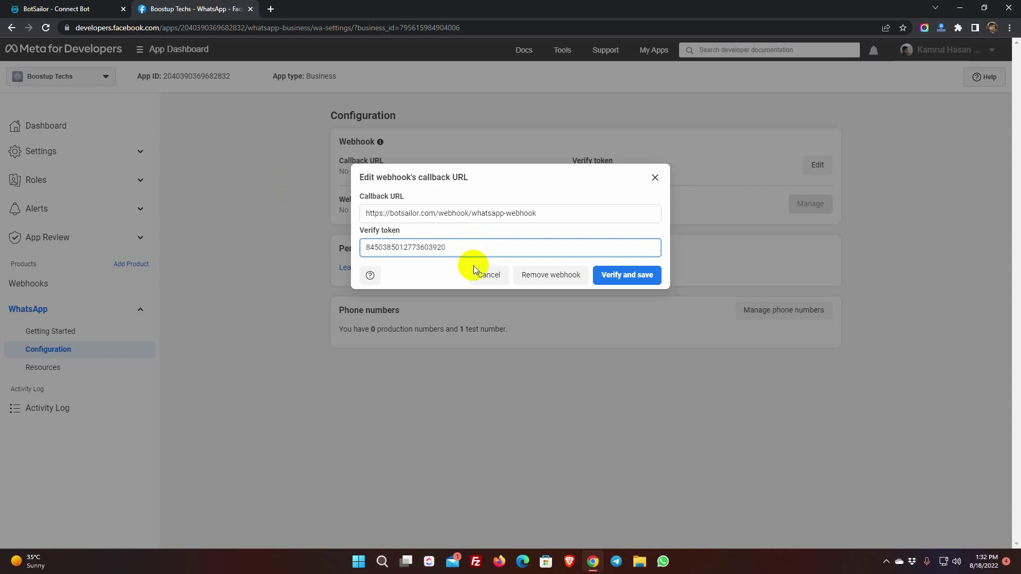
{"action": "left_click", "coordinate": [637, 280]}
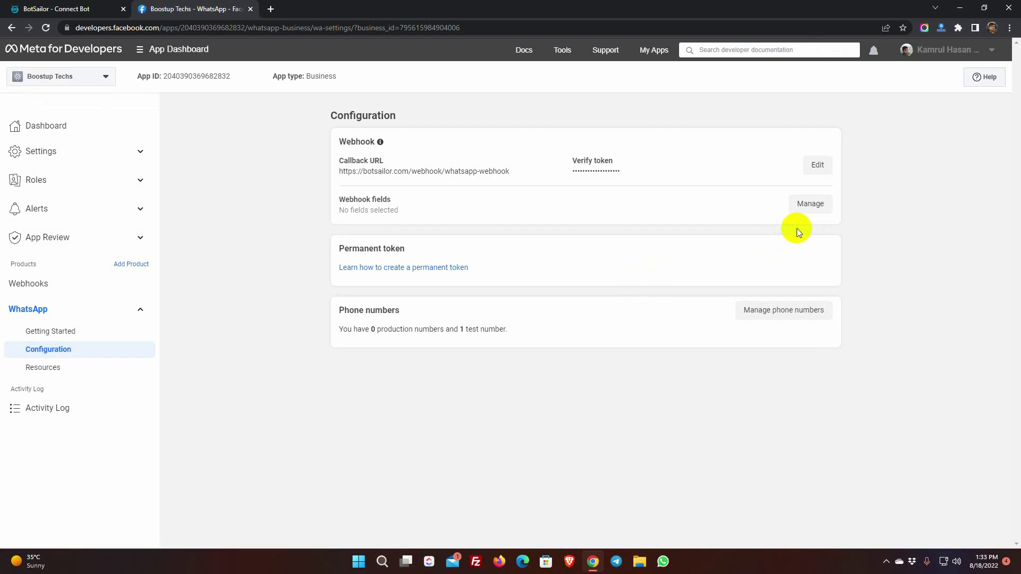
- Subscribe the webhook to the messages field under Webhook fields
{"action": "left_click", "coordinate": [811, 204]}
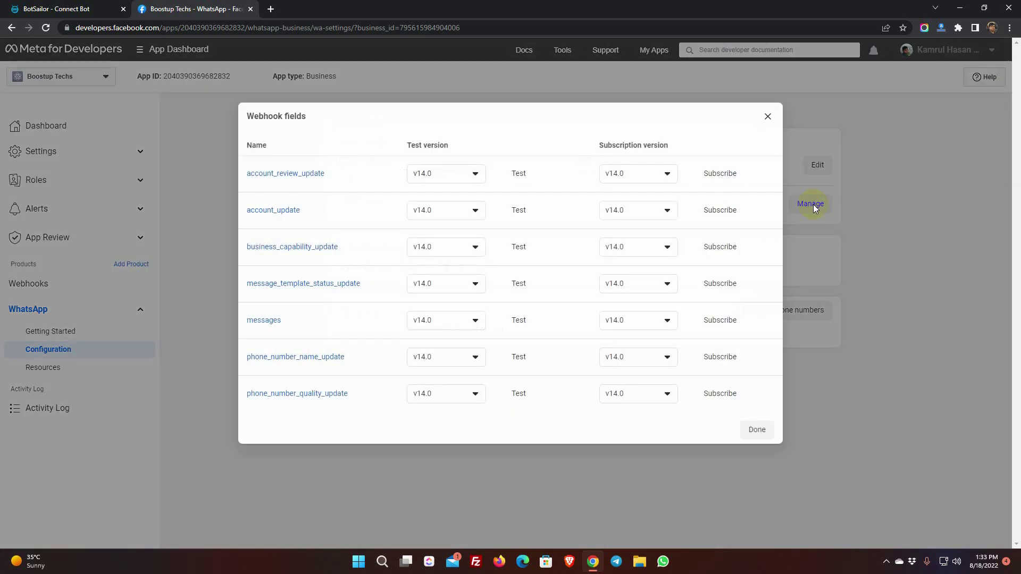
{"action": "left_click", "coordinate": [255, 323]}
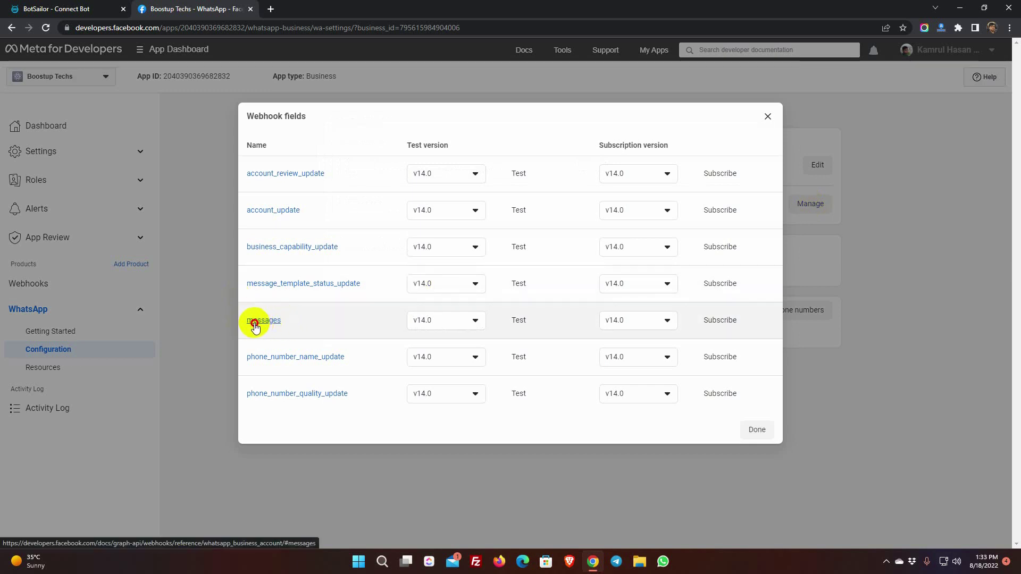
{"action": "left_click", "coordinate": [722, 322]}
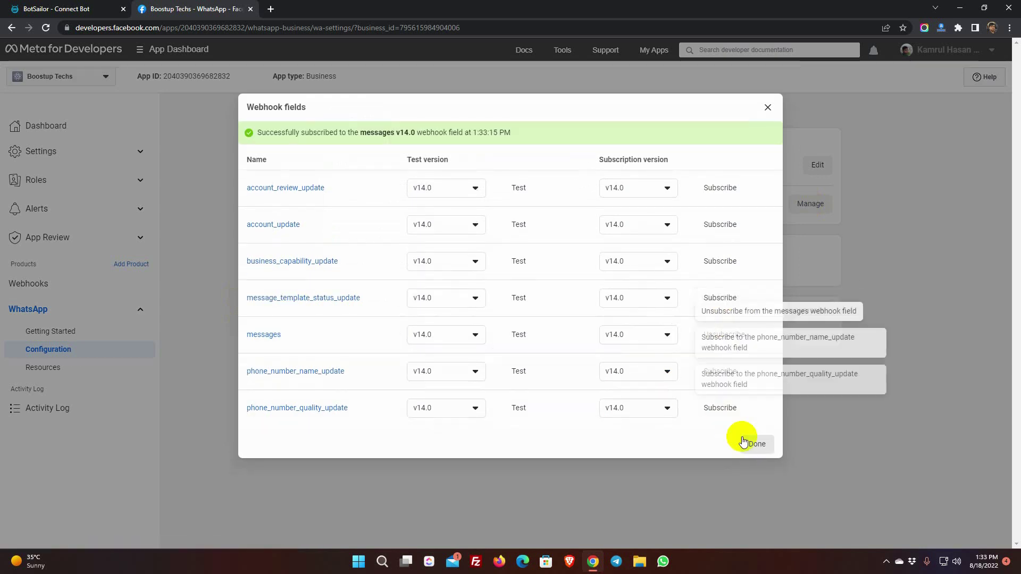
{"action": "left_click", "coordinate": [761, 446]}
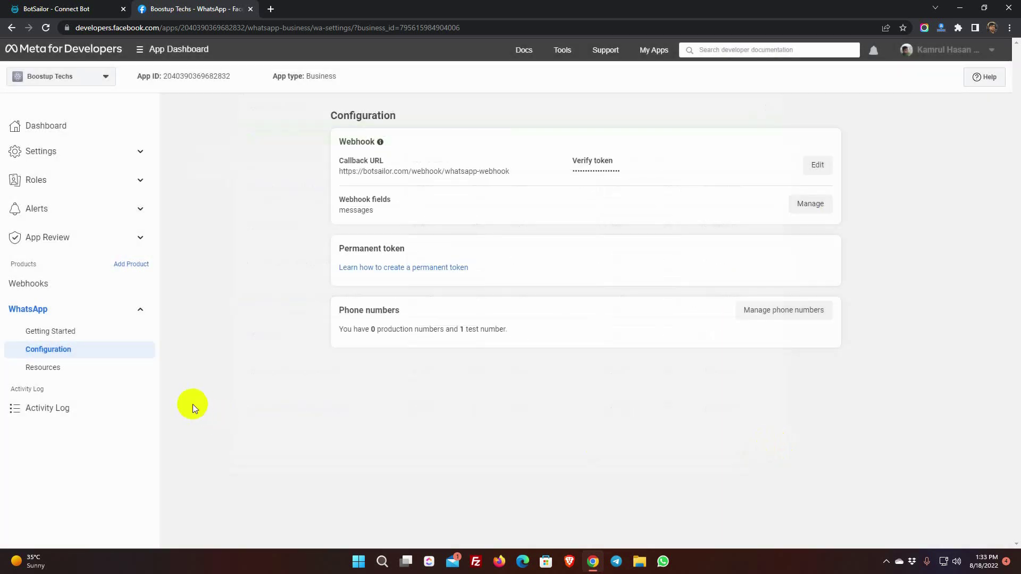
{"action": "left_click", "coordinate": [68, 333]}
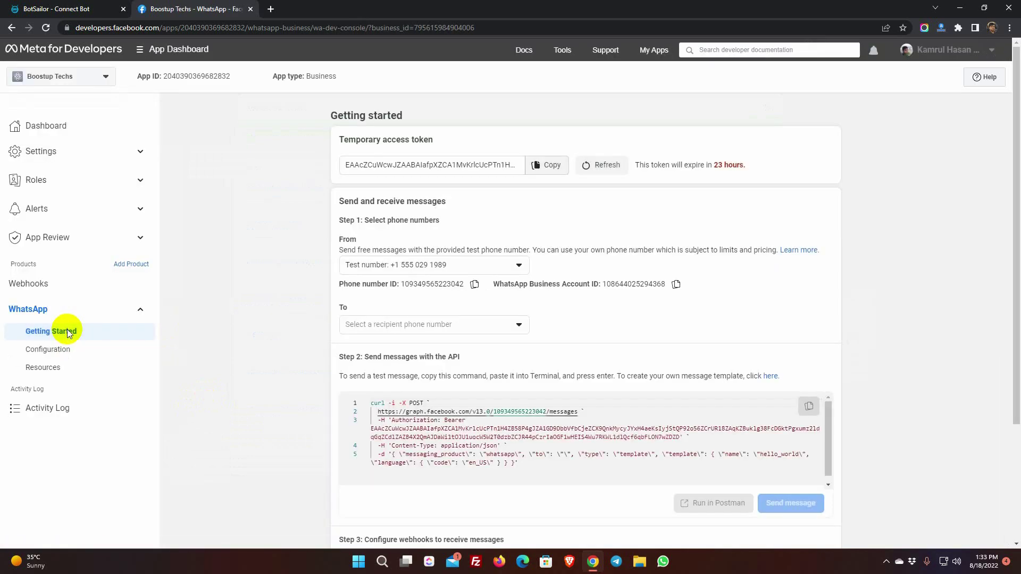
- Scroll to Step 5: Add a phone number and start adding a new number
{"action": "scroll", "coordinate": [858, 365], "scroll_direction": "down", "scroll_amount": 3}
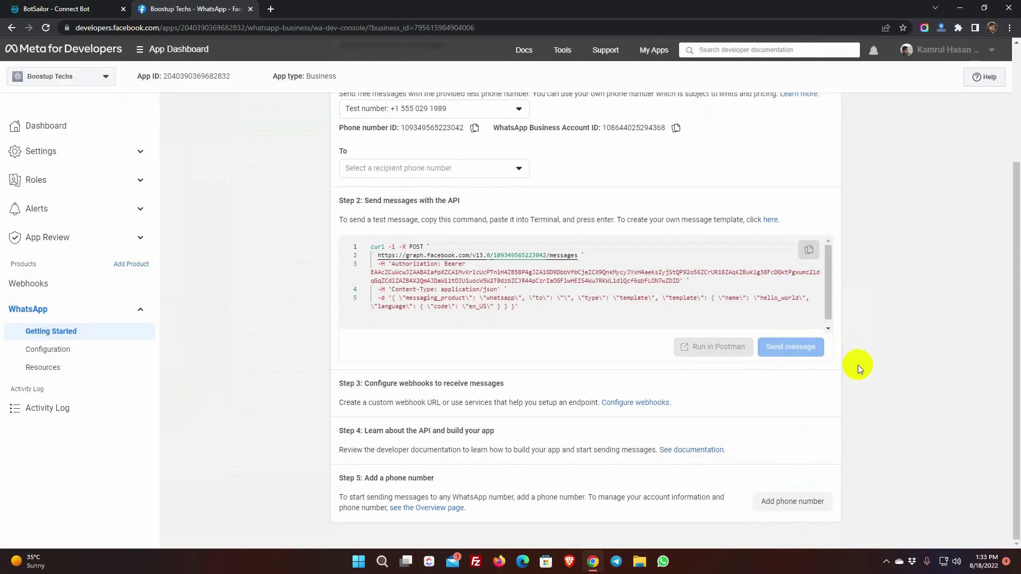
{"action": "left_click_drag", "start_coordinate": [336, 431], "coordinate": [505, 429]}
{"action": "left_click", "coordinate": [506, 429]}
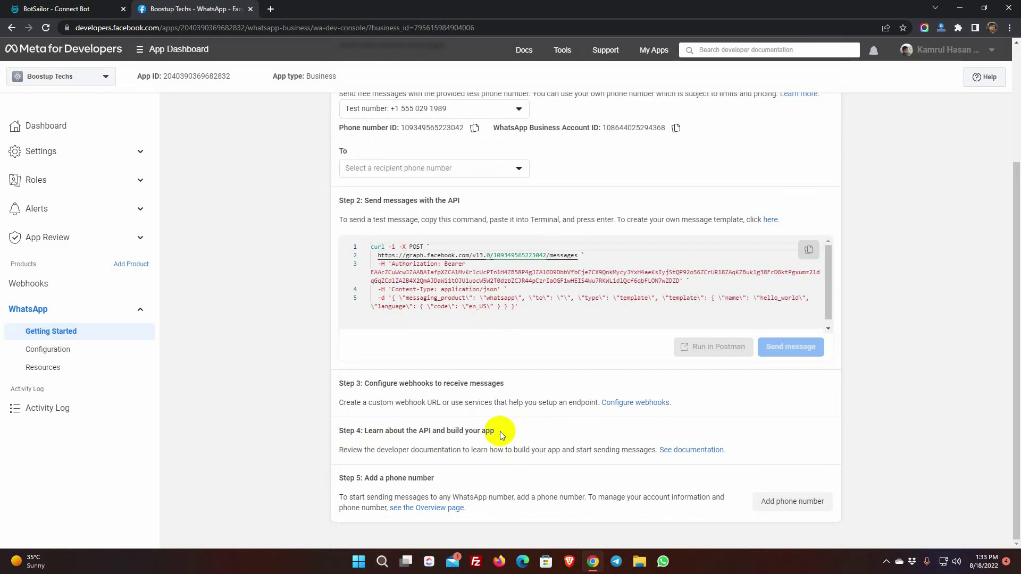
{"action": "left_click_drag", "start_coordinate": [335, 479], "coordinate": [451, 480]}
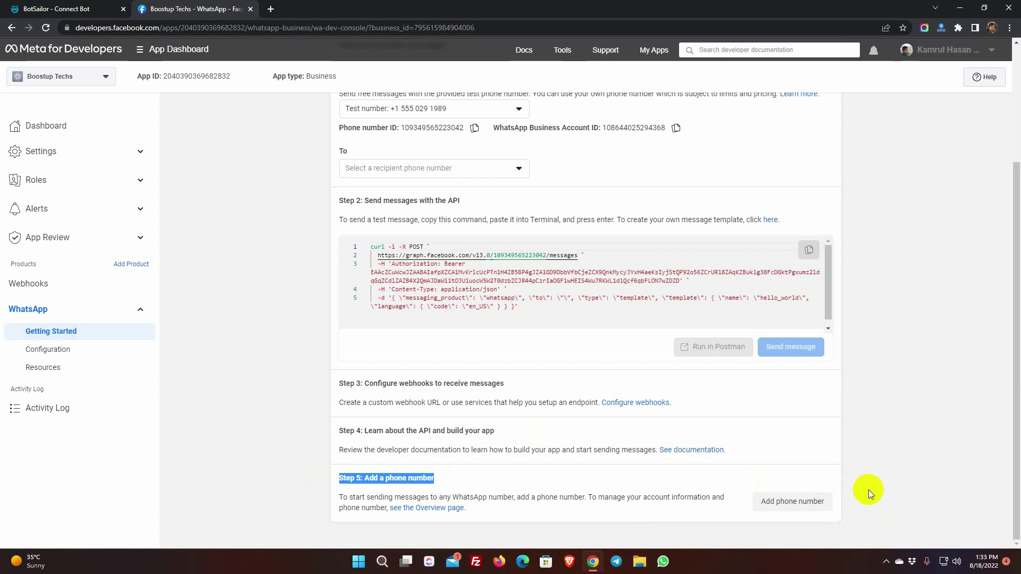
{"action": "left_click", "coordinate": [787, 504]}
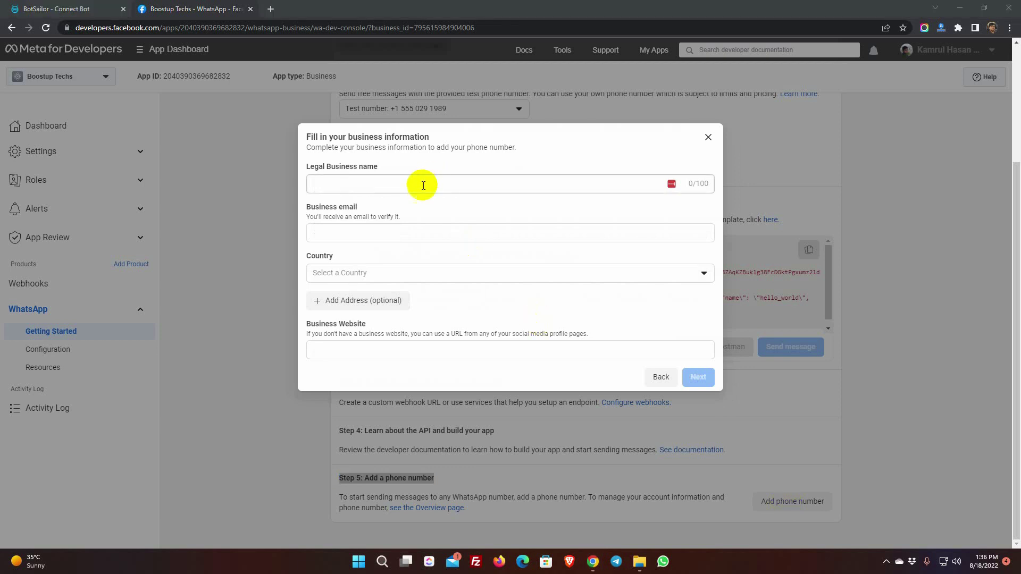
{"action": "left_click", "coordinate": [424, 184]}
{"action": "type", "text": "Boostup Techs"}
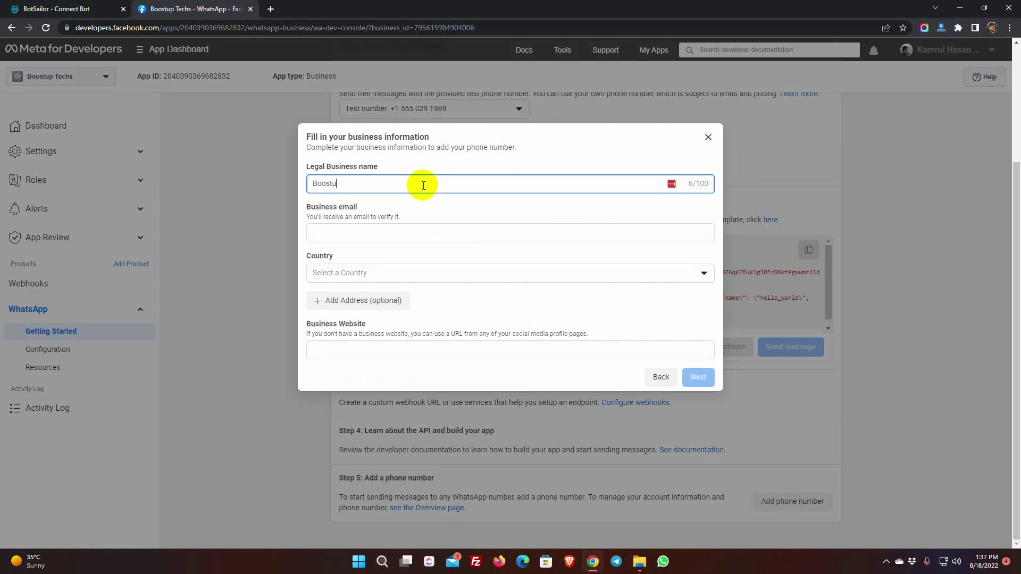
{"action": "left_click", "coordinate": [372, 232]}
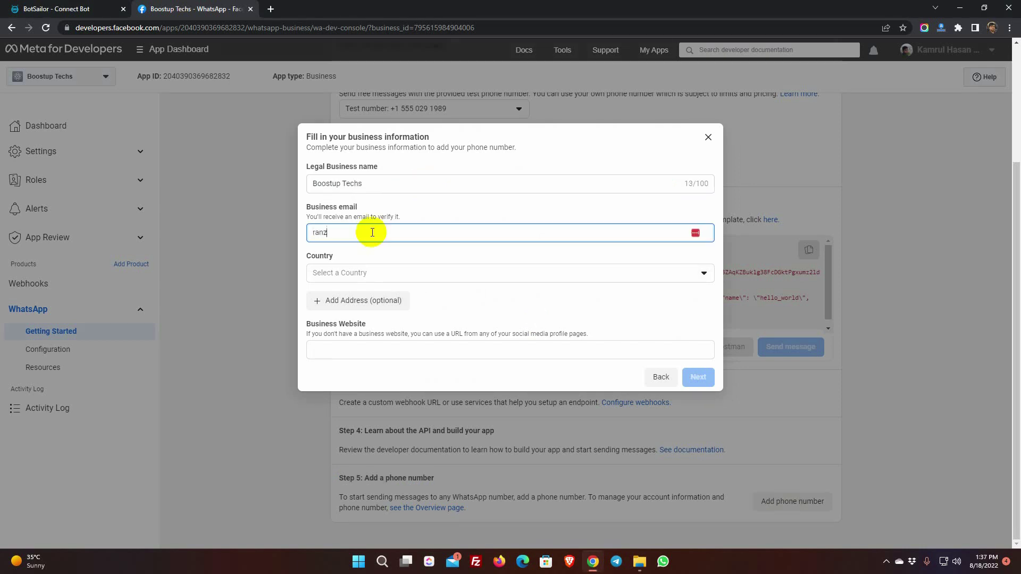
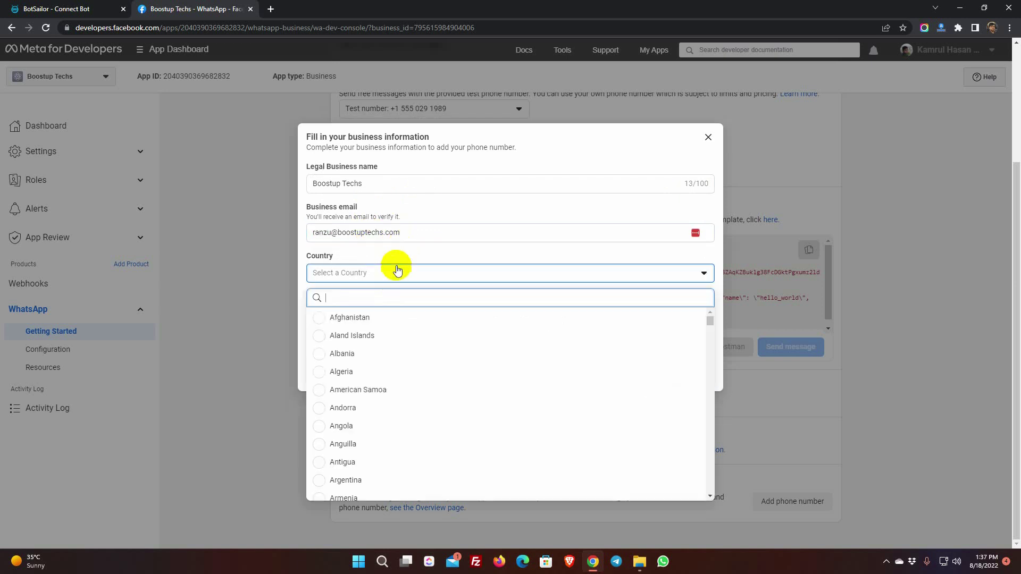
{"action": "type", "text": "Ban"}
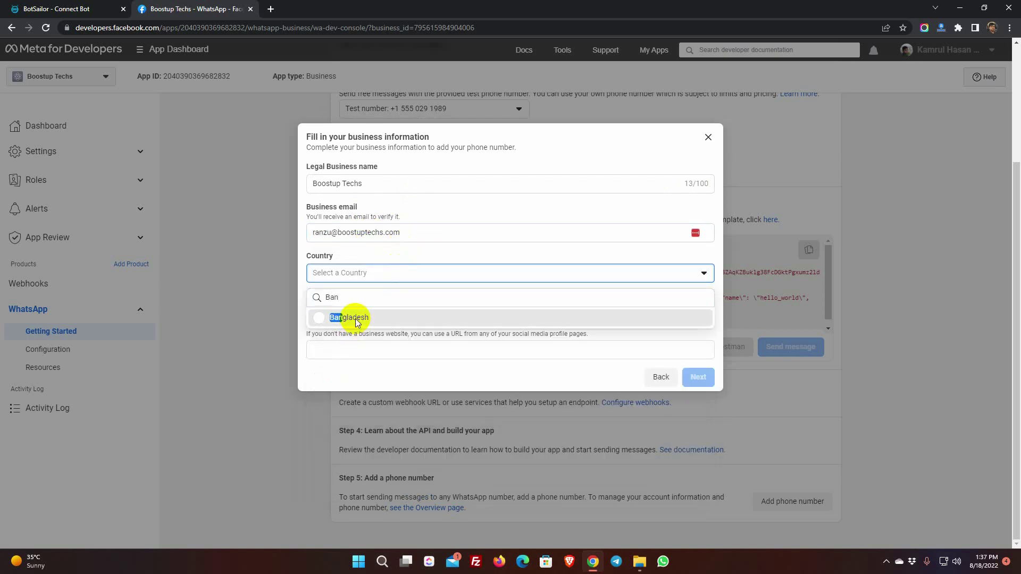
{"action": "left_click", "coordinate": [354, 318]}
{"action": "left_click", "coordinate": [355, 346]}
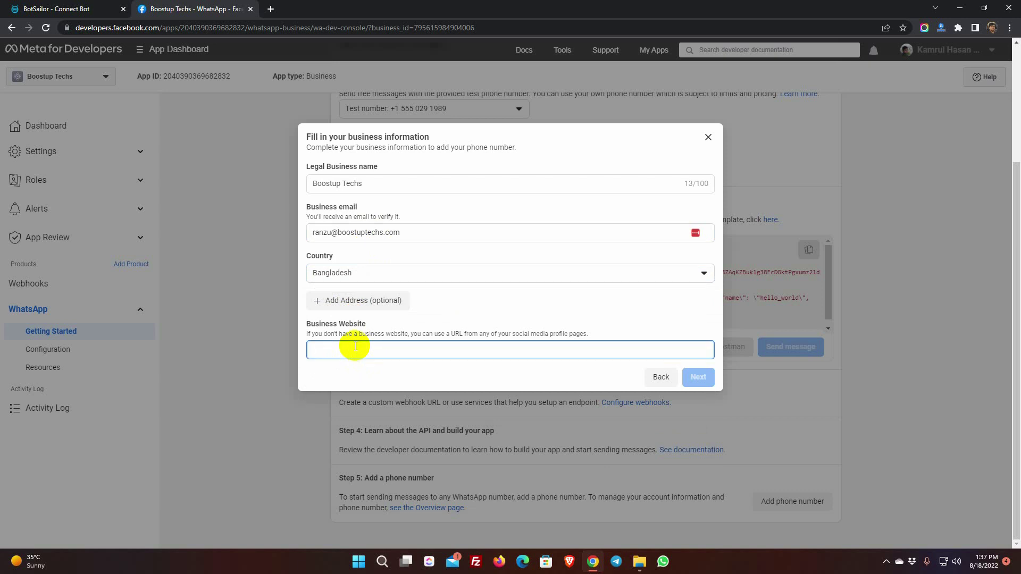
{"action": "type", "text": "https://www.boostuptech"}
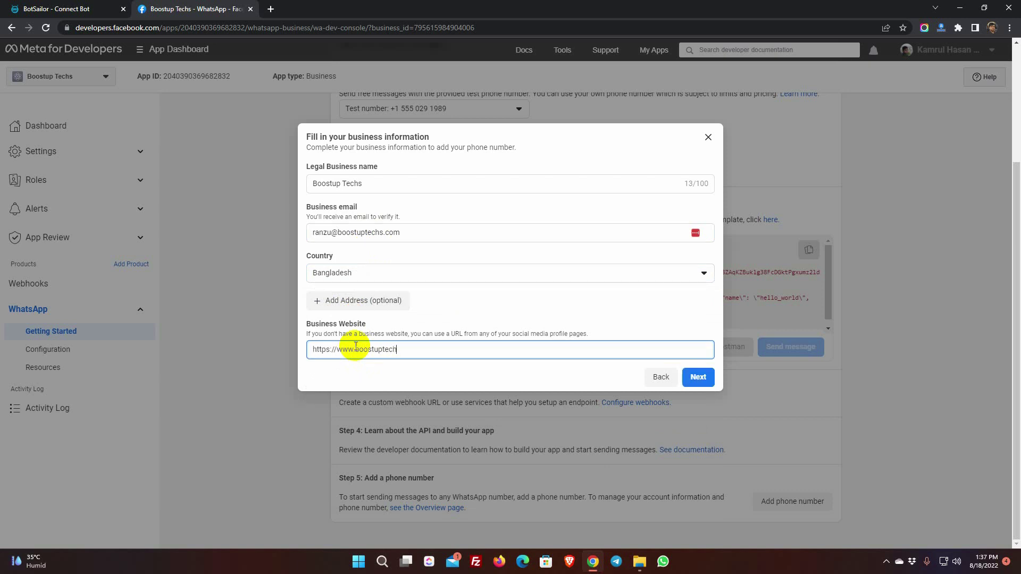
{"action": "type", "text": "s.com"}
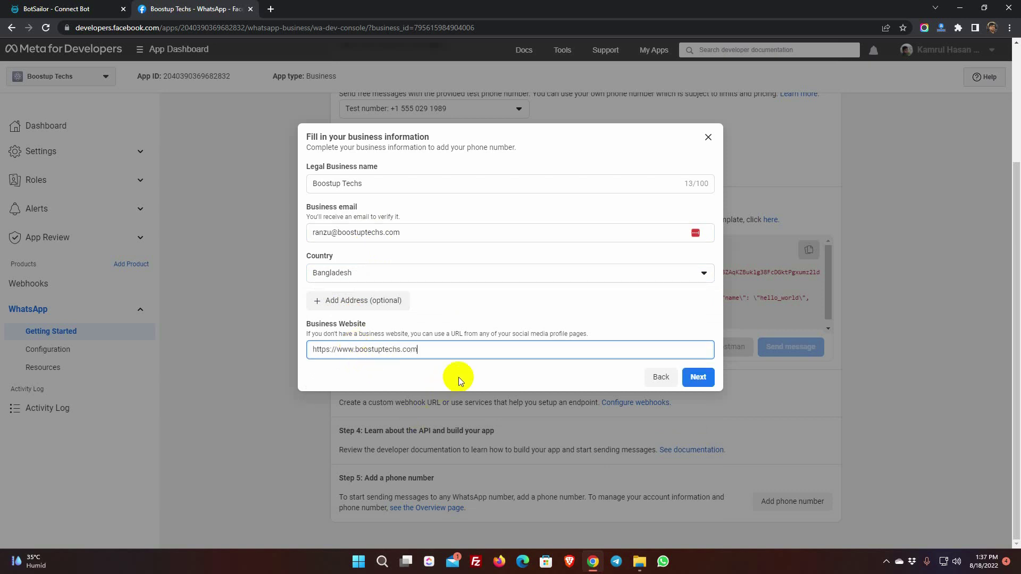
{"action": "left_click", "coordinate": [698, 377]}
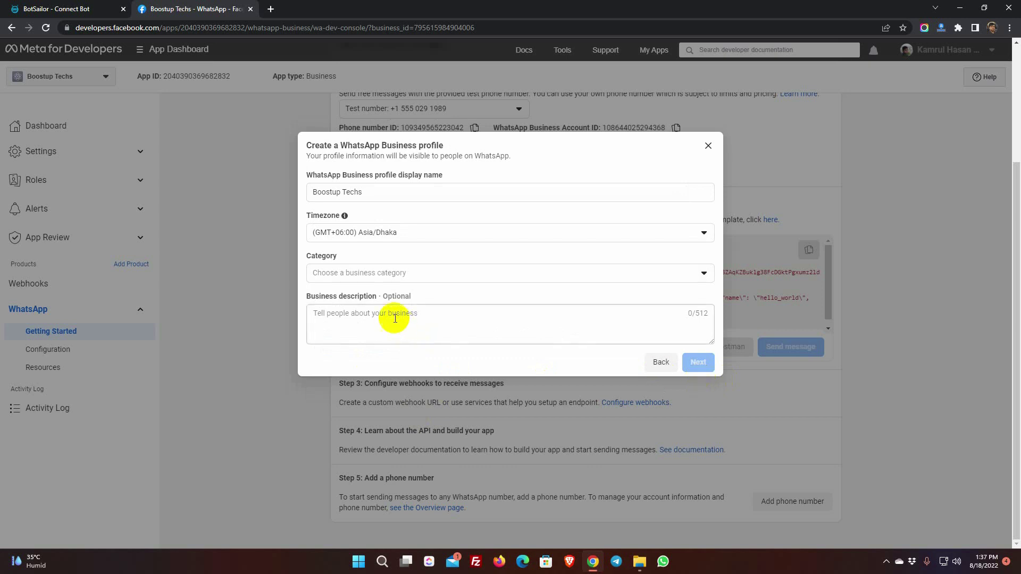
- Set the WhatsApp Business profile category to Professional Services
{"action": "left_click_drag", "start_coordinate": [463, 172], "coordinate": [433, 173]}
{"action": "left_click", "coordinate": [309, 177]}
{"action": "left_click", "coordinate": [453, 175]}
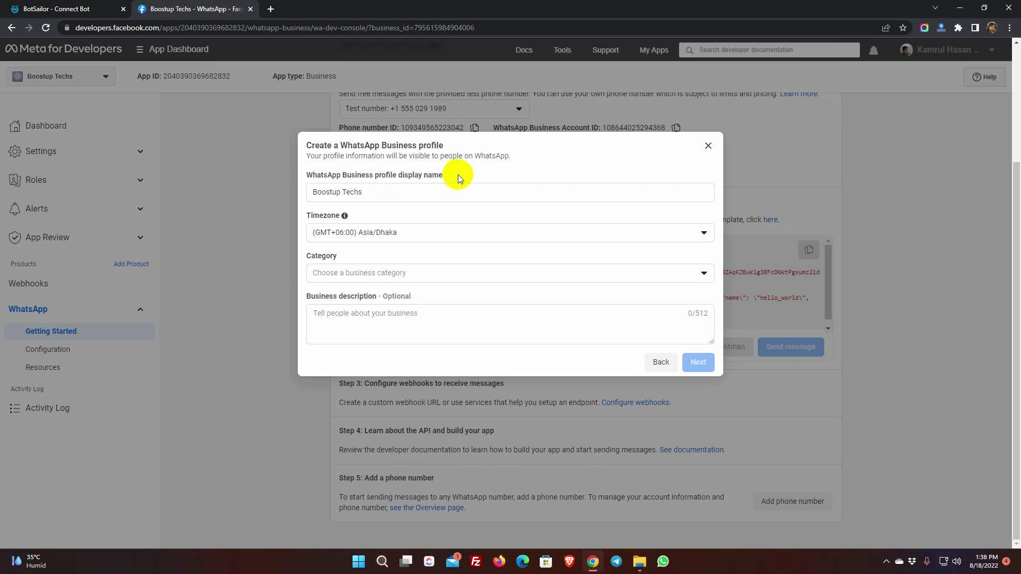
{"action": "left_click", "coordinate": [402, 192]}
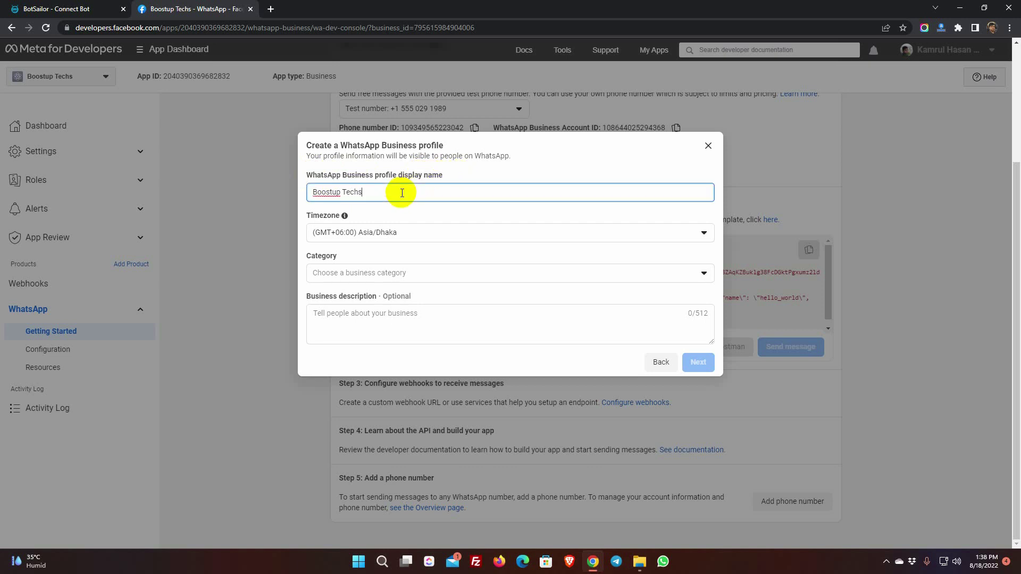
{"action": "left_click", "coordinate": [466, 177]}
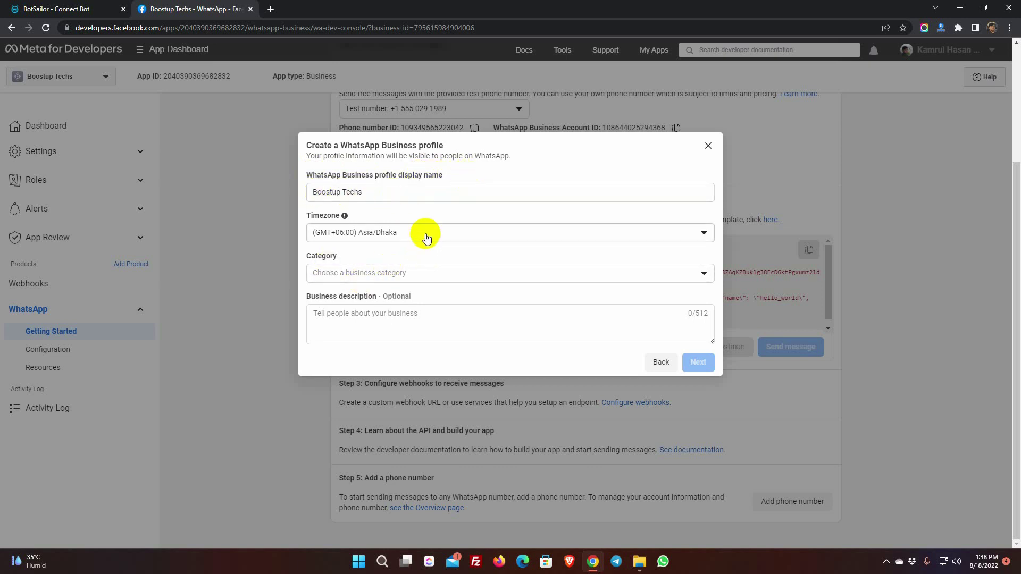
{"action": "left_click", "coordinate": [419, 277]}
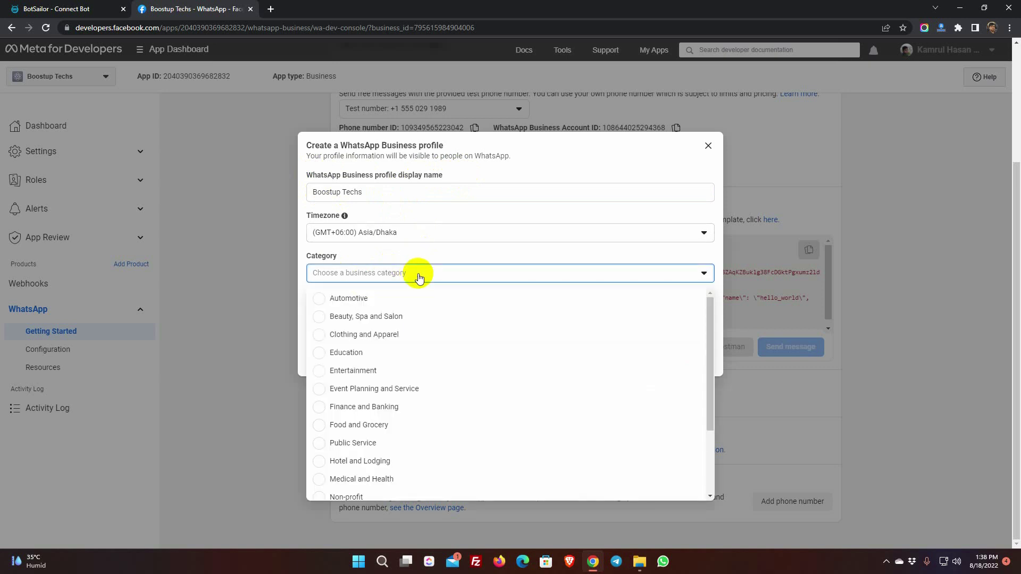
{"action": "scroll", "coordinate": [388, 387], "scroll_direction": "up", "scroll_amount": 1}
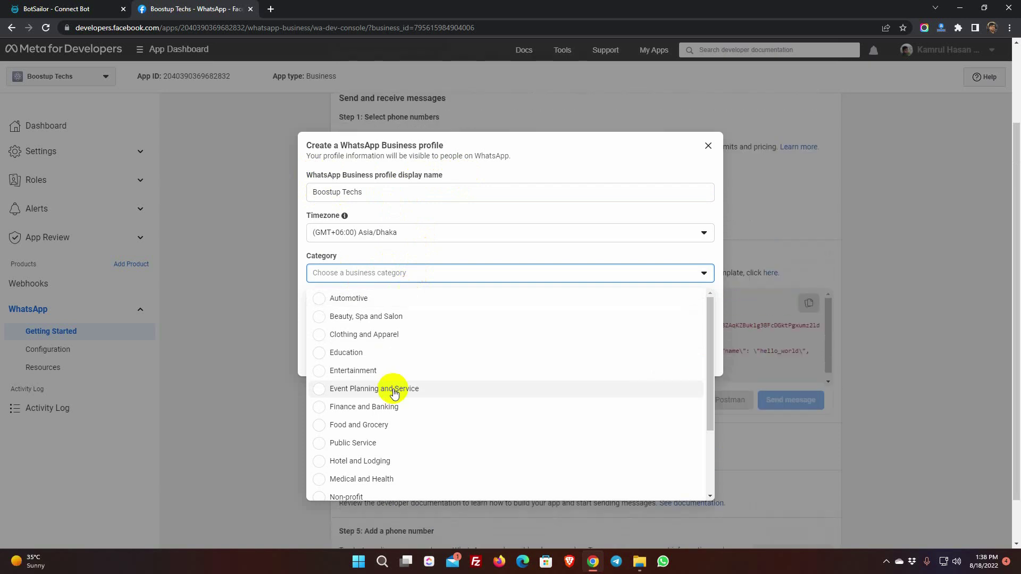
{"action": "scroll", "coordinate": [388, 414], "scroll_direction": "down", "scroll_amount": 2}
{"action": "scroll", "coordinate": [392, 415], "scroll_direction": "down", "scroll_amount": 1}
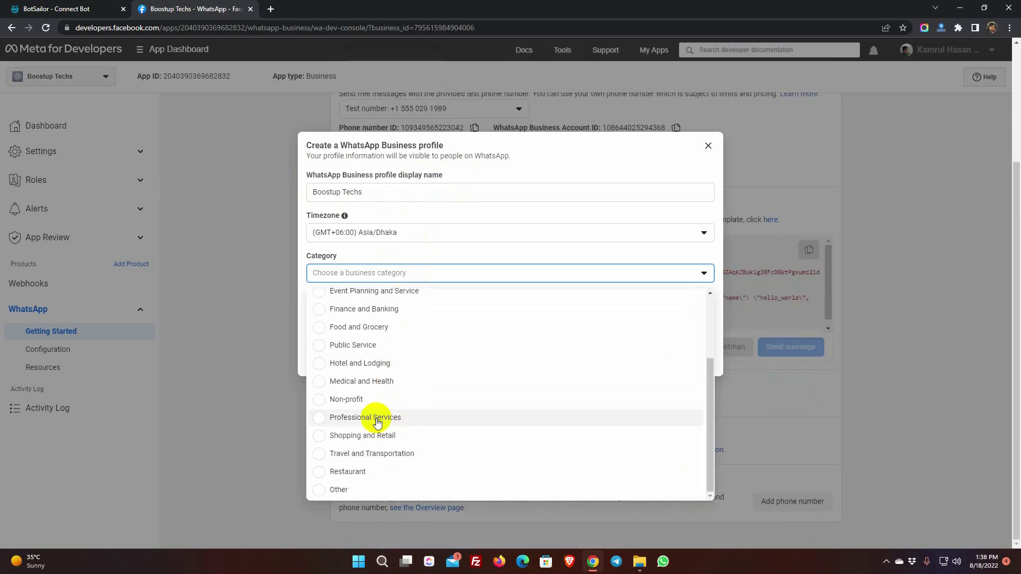
{"action": "left_click", "coordinate": [389, 418]}
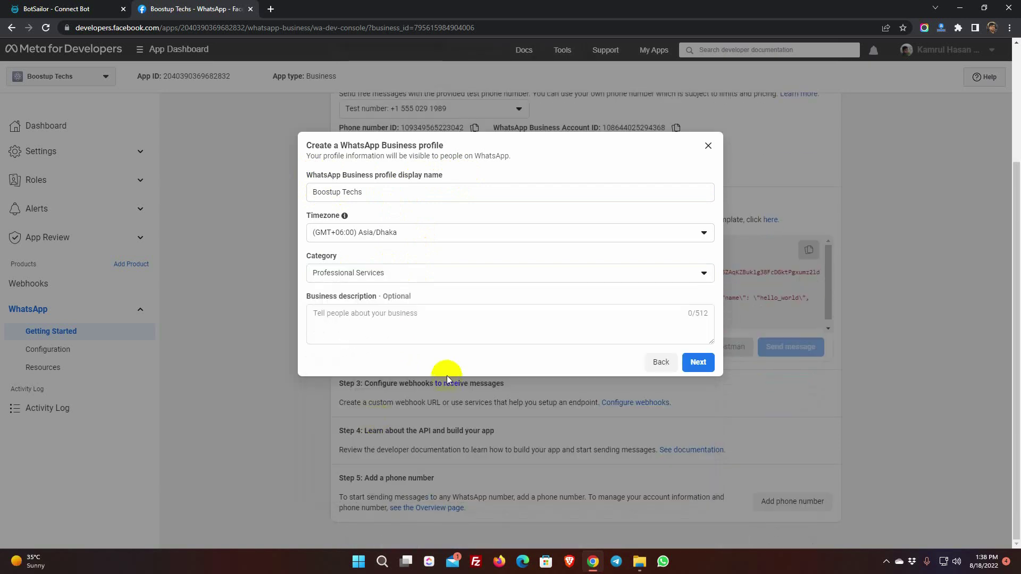
- Enter the description "We help people to start their own SaaS business."
{"action": "left_click", "coordinate": [396, 323]}
{"action": "type", "text": "We he"}
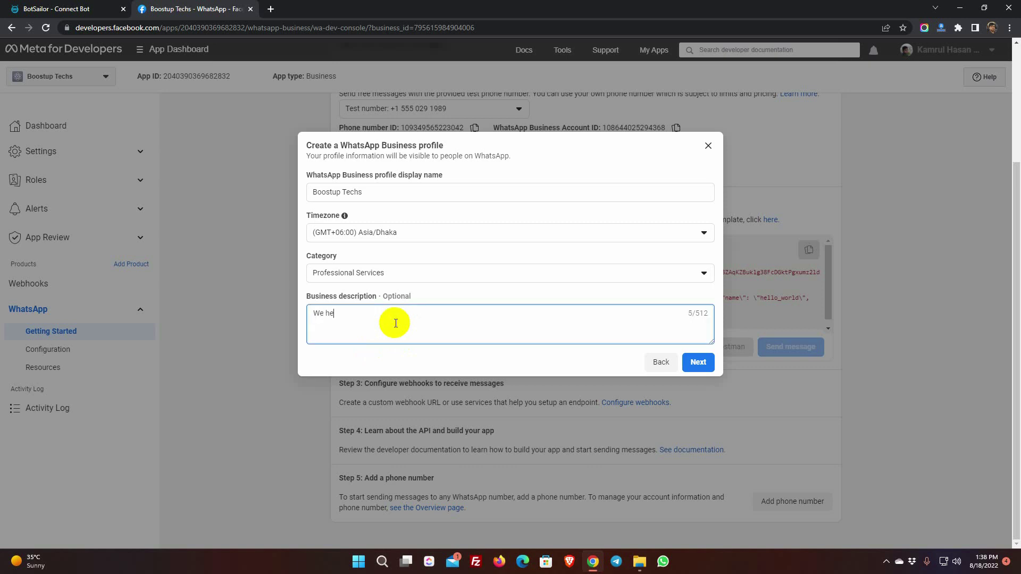
{"action": "type", "text": "lp people to start their own SaaA"}
{"action": "key", "text": "BackSpace"}
{"action": "key", "text": "BackSpace"}
{"action": "type", "text": "S business."}
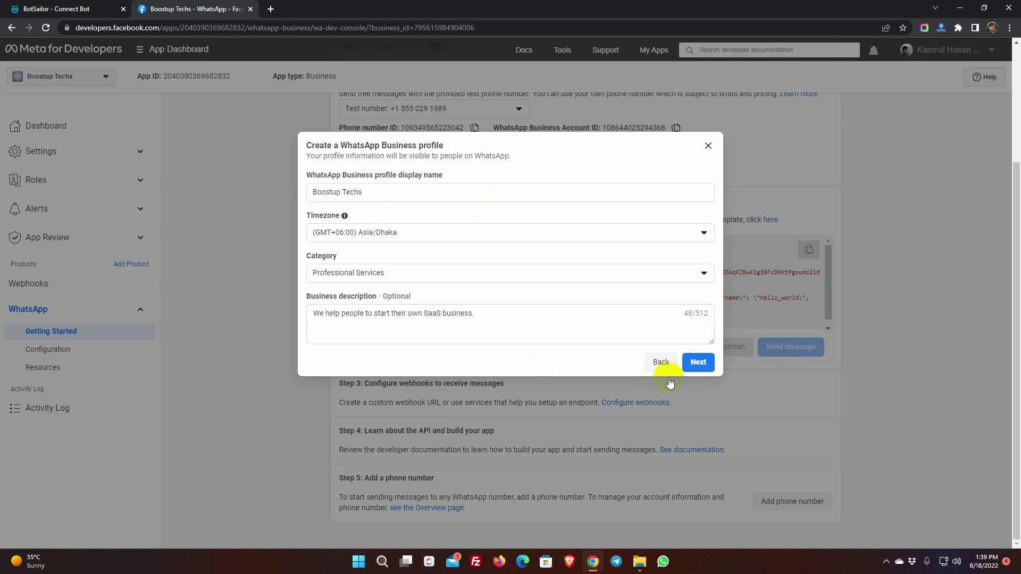
- Enter the business phone number with the Bangladesh +880 code and choose Text message verification
{"action": "left_click", "coordinate": [700, 366]}
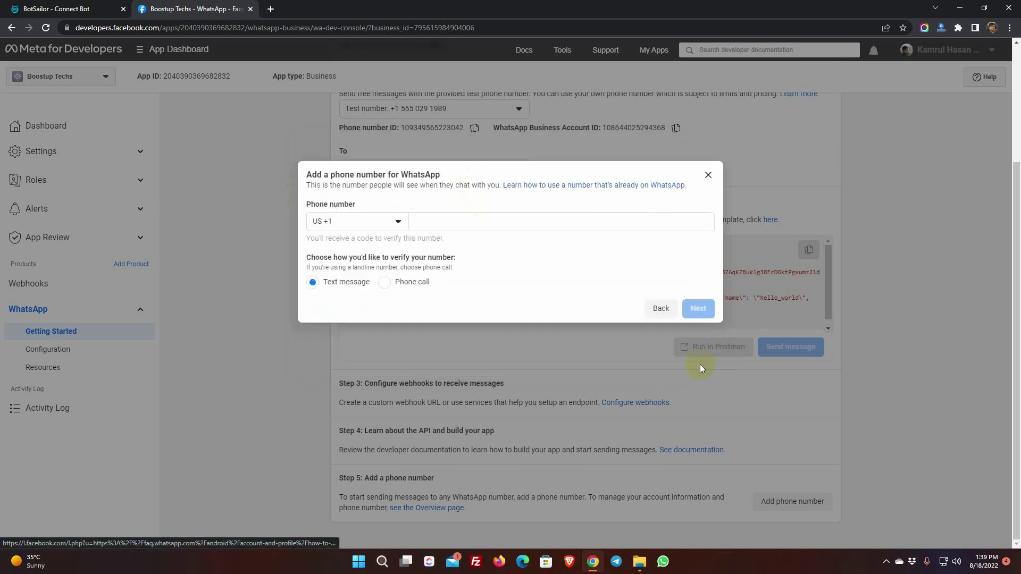
{"action": "left_click", "coordinate": [396, 226]}
{"action": "type", "text": "bd"}
{"action": "left_click", "coordinate": [353, 269]}
{"action": "left_click", "coordinate": [447, 223]}
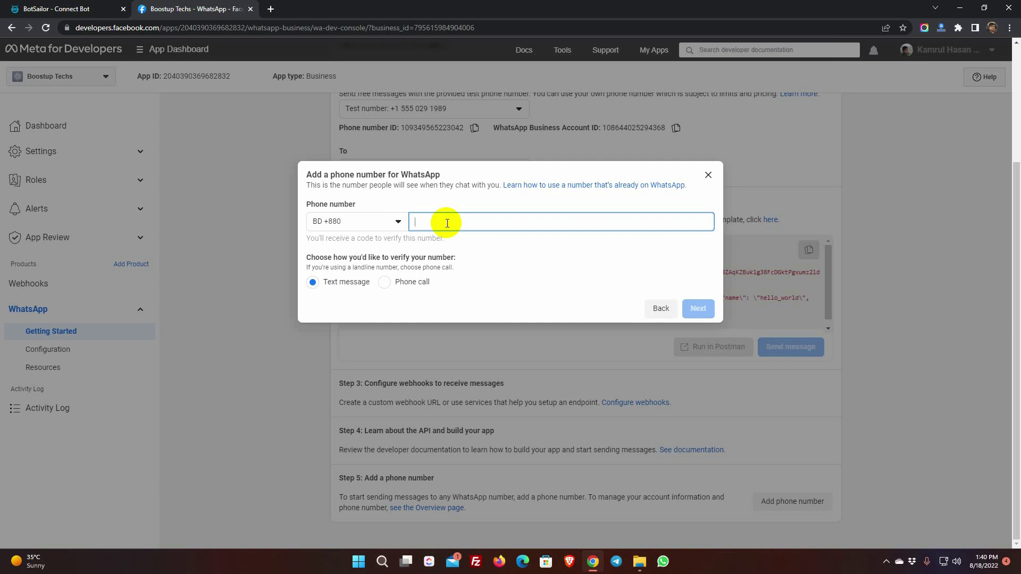
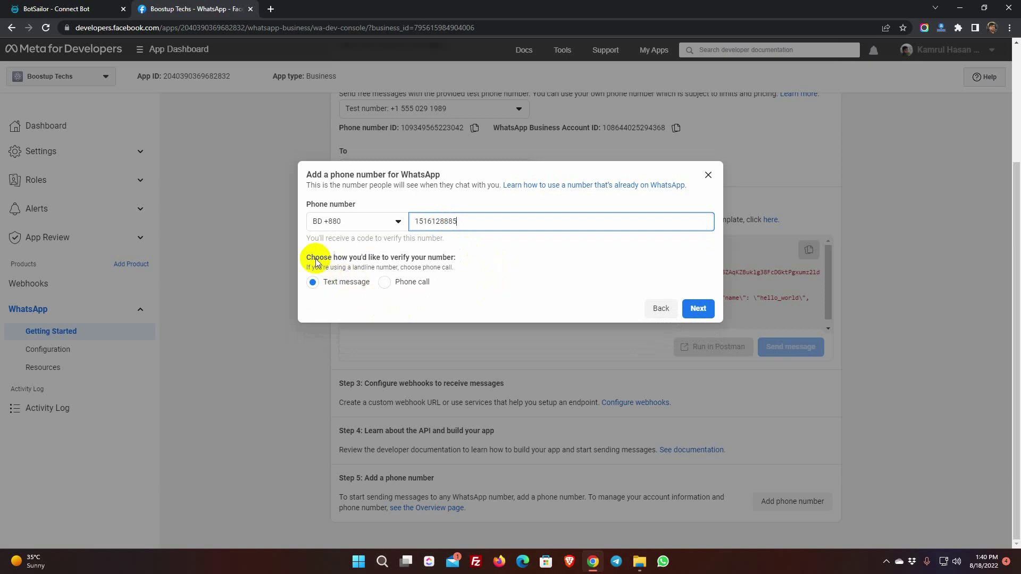
{"action": "left_click_drag", "start_coordinate": [306, 259], "coordinate": [468, 261]}
{"action": "left_click", "coordinate": [468, 261]}
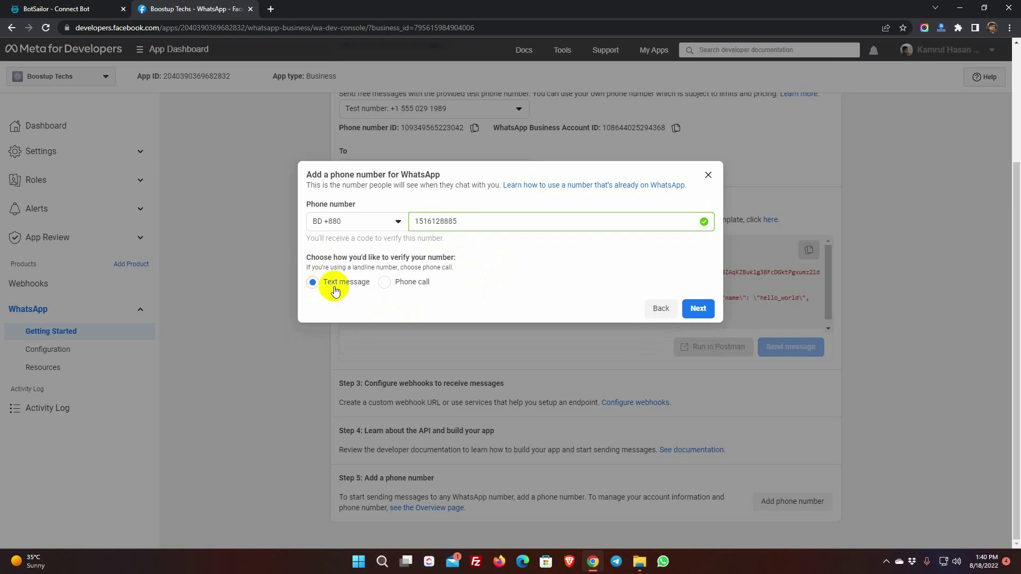
- Send the SMS code, then enter the 6-digit code to verify the number
{"action": "left_click", "coordinate": [698, 313]}
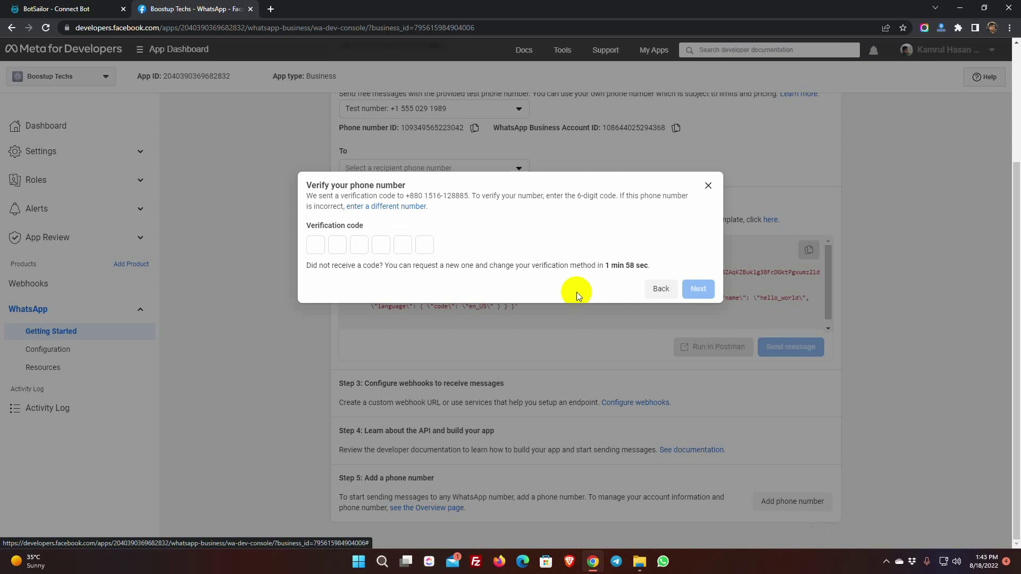
{"action": "left_click", "coordinate": [320, 250]}
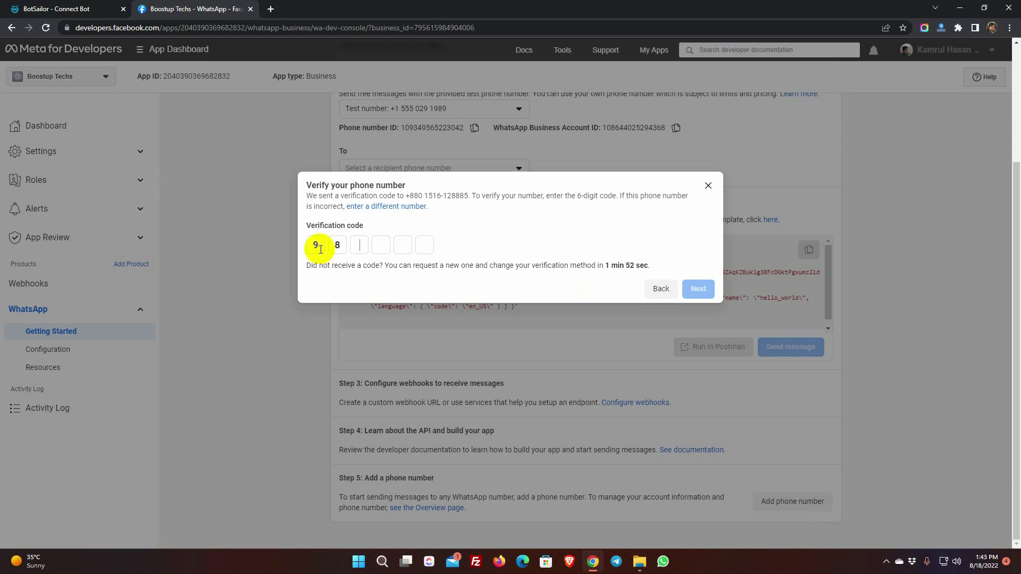
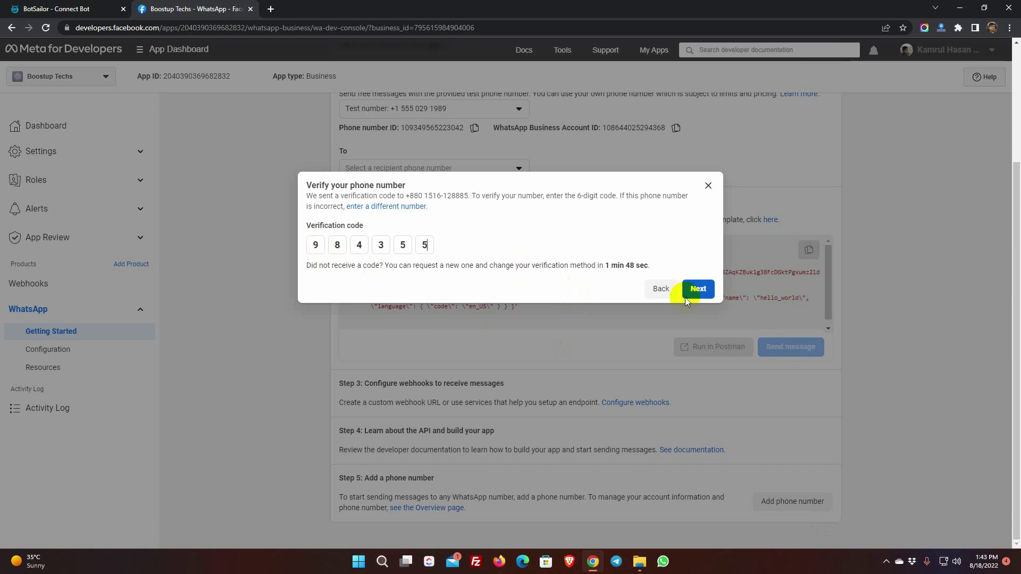
{"action": "left_click", "coordinate": [698, 290]}
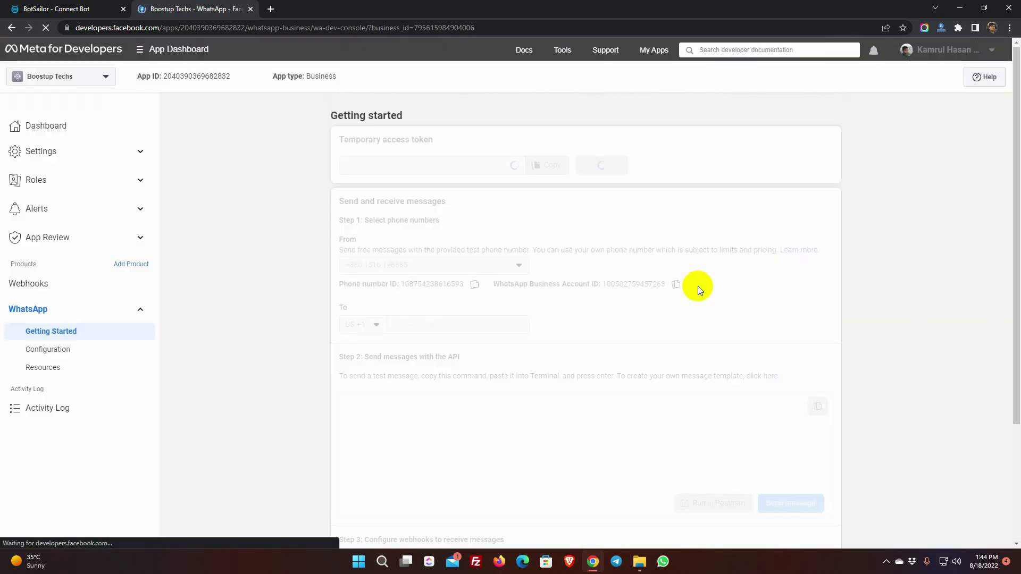
- From Step 5, open the WhatsApp Manager overview in a new tab and go to Business Settings
{"action": "scroll", "coordinate": [659, 290], "scroll_direction": "down", "scroll_amount": 2}
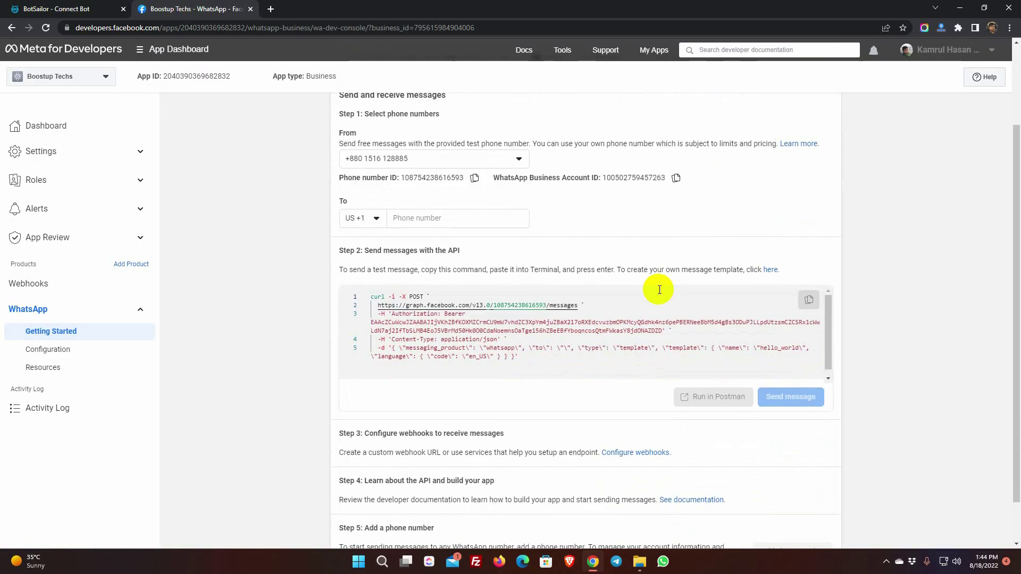
{"action": "scroll", "coordinate": [565, 412], "scroll_direction": "down", "scroll_amount": 1}
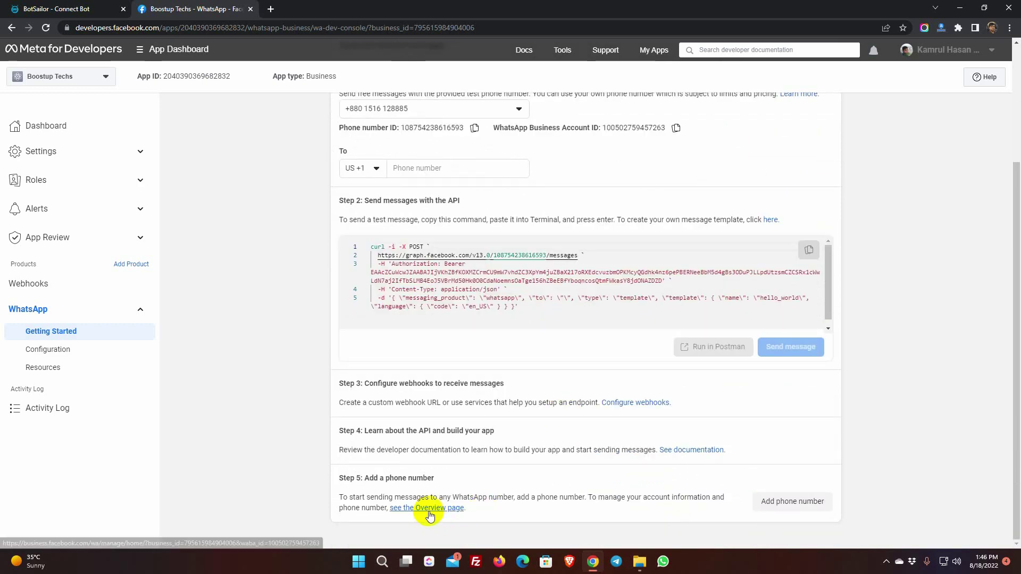
{"action": "left_click", "coordinate": [463, 508]}
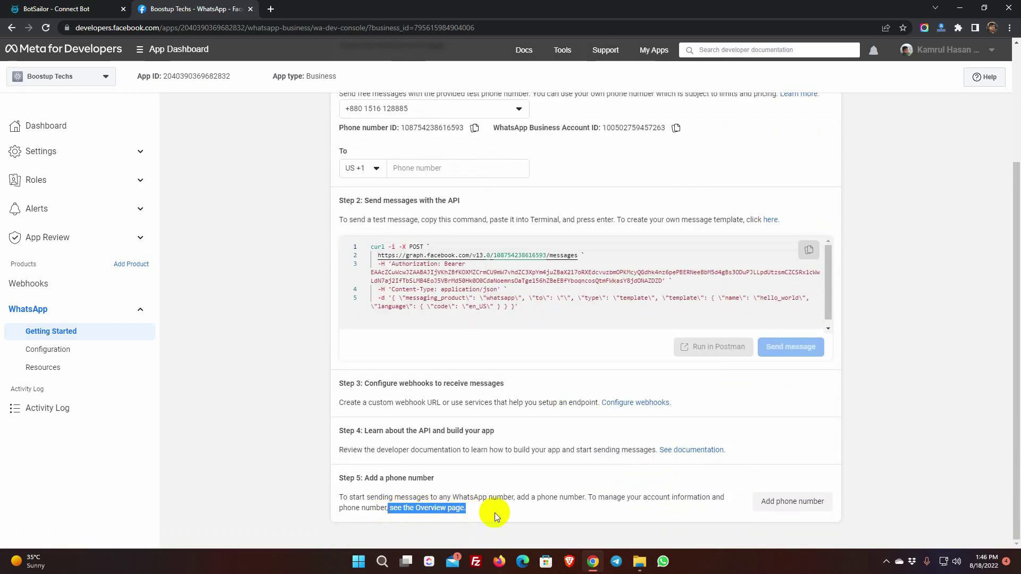
{"action": "left_click", "coordinate": [435, 509]}
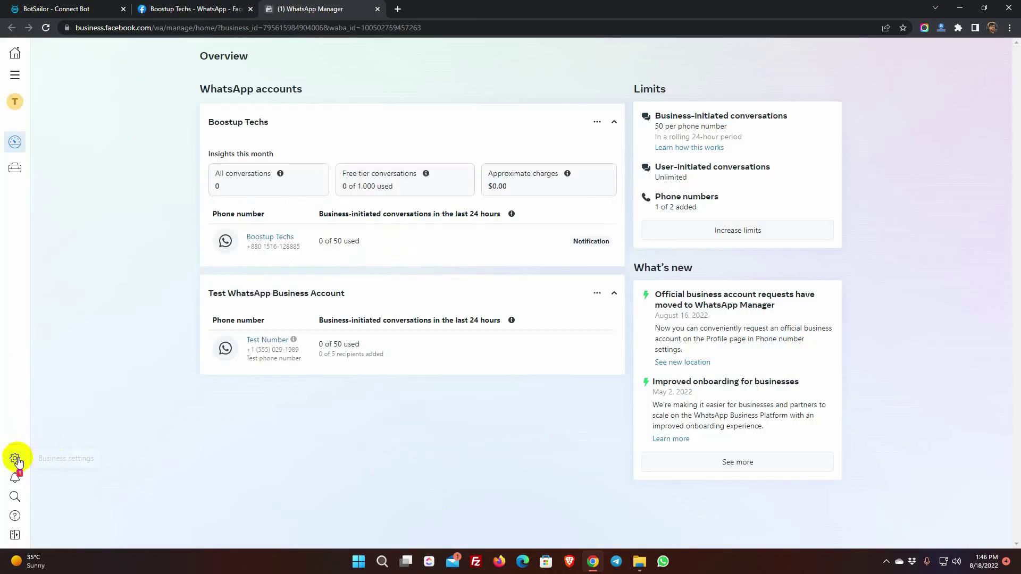
{"action": "left_click", "coordinate": [14, 460]}
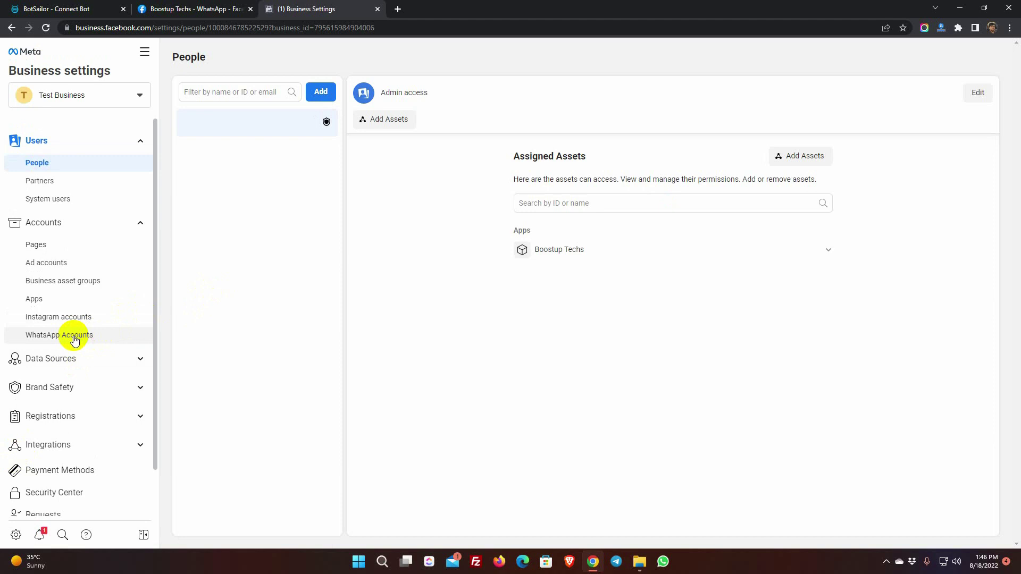
- Review the Boostup Techs WhatsApp account, then show the empty System users list
{"action": "left_click", "coordinate": [75, 341]}
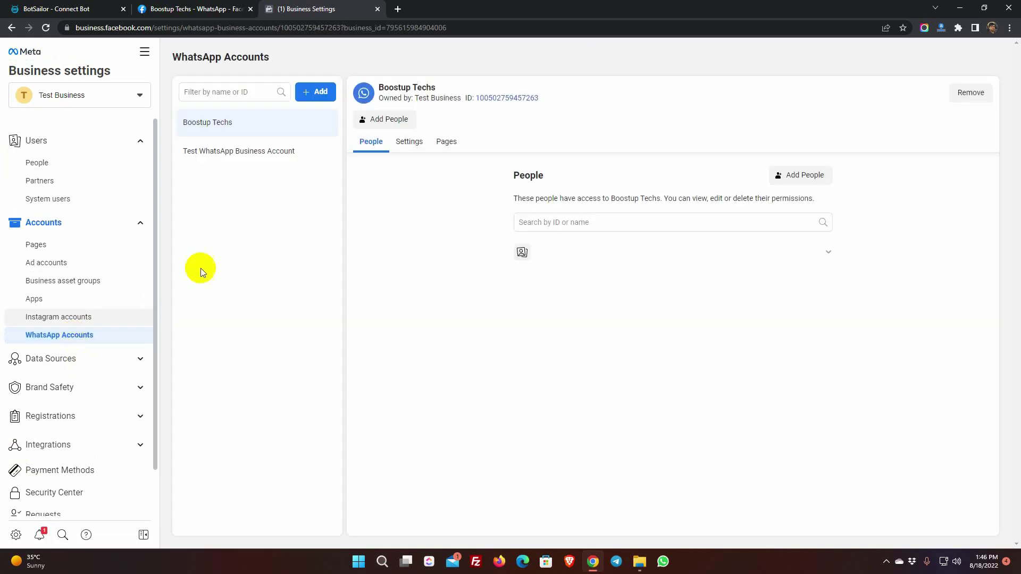
{"action": "left_click", "coordinate": [244, 126]}
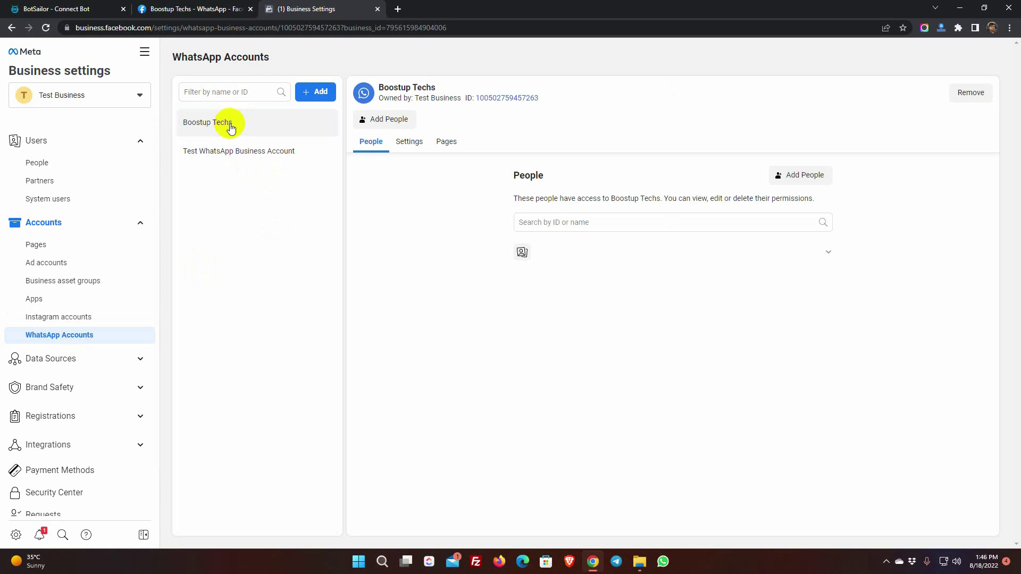
{"action": "left_click", "coordinate": [53, 202]}
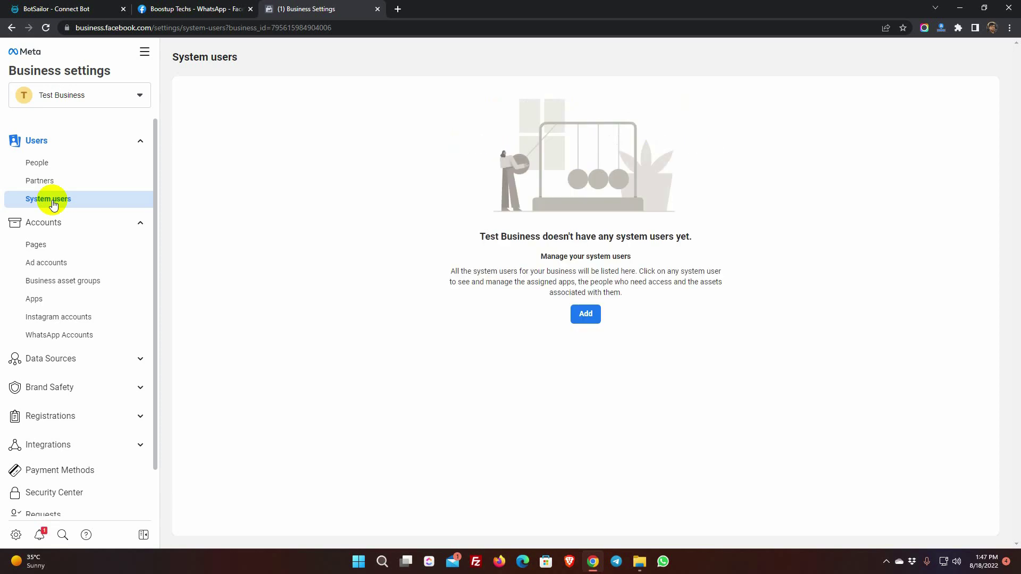
- Accept the non-discrimination policy to start adding a system user
{"action": "left_click", "coordinate": [586, 315]}
{"action": "scroll", "coordinate": [588, 315], "scroll_direction": "down", "scroll_amount": 5}
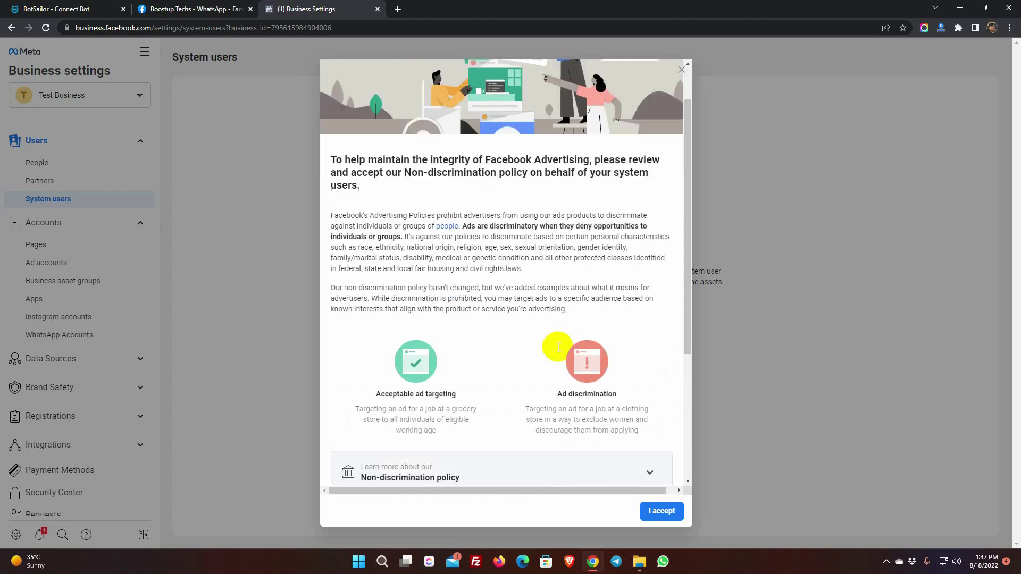
{"action": "left_click", "coordinate": [663, 516]}
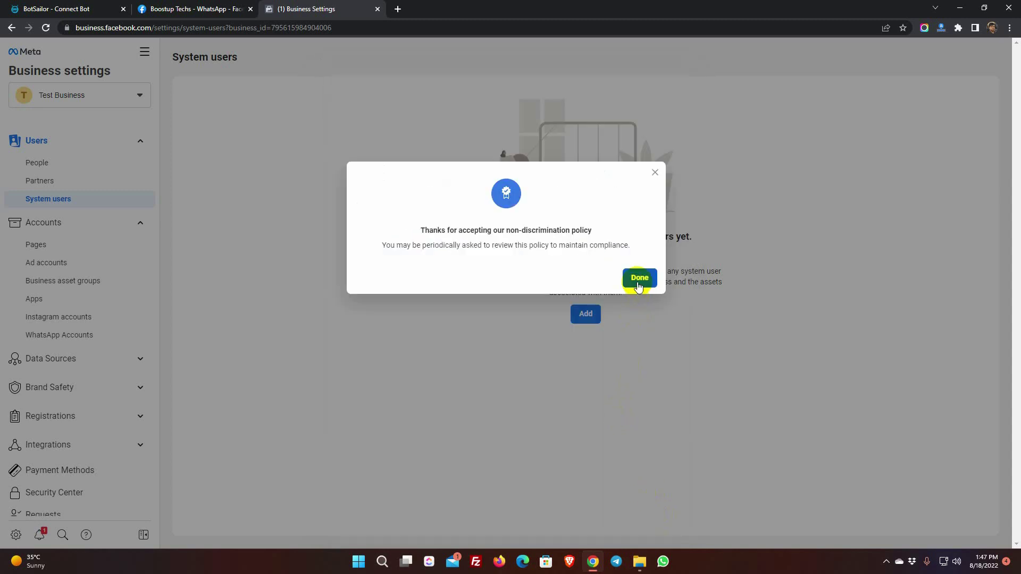
{"action": "left_click", "coordinate": [639, 280]}
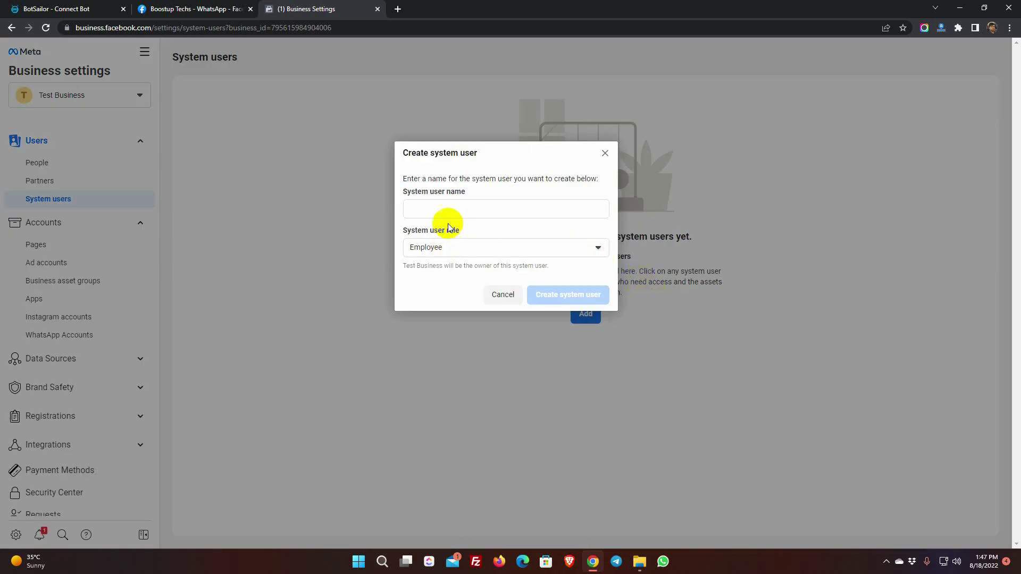
- Create a named system user with the Admin role, accepting the policy again
{"action": "left_click", "coordinate": [431, 208]}
{"action": "type", "text": "Ranzu"}
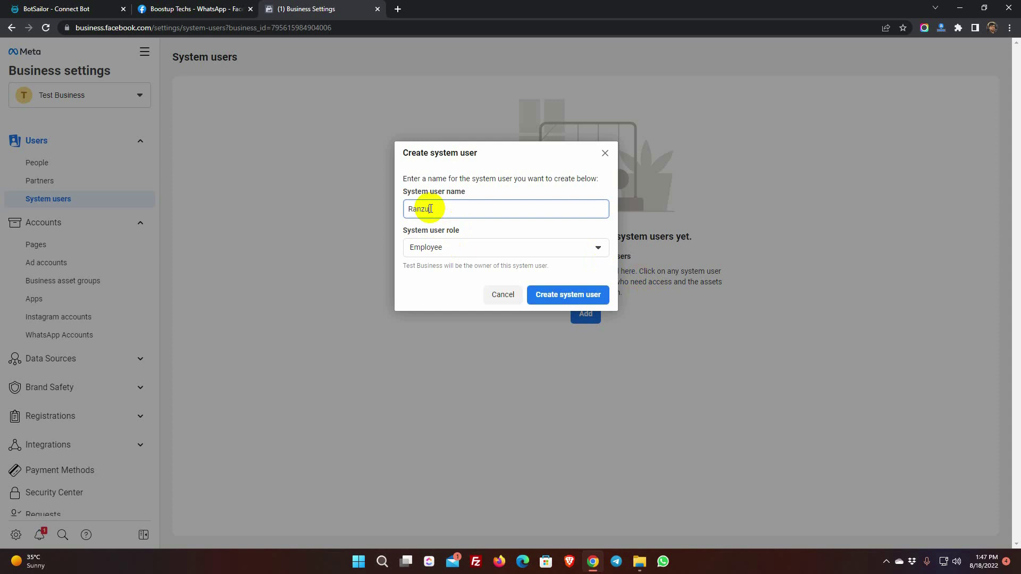
{"action": "left_click", "coordinate": [476, 247]}
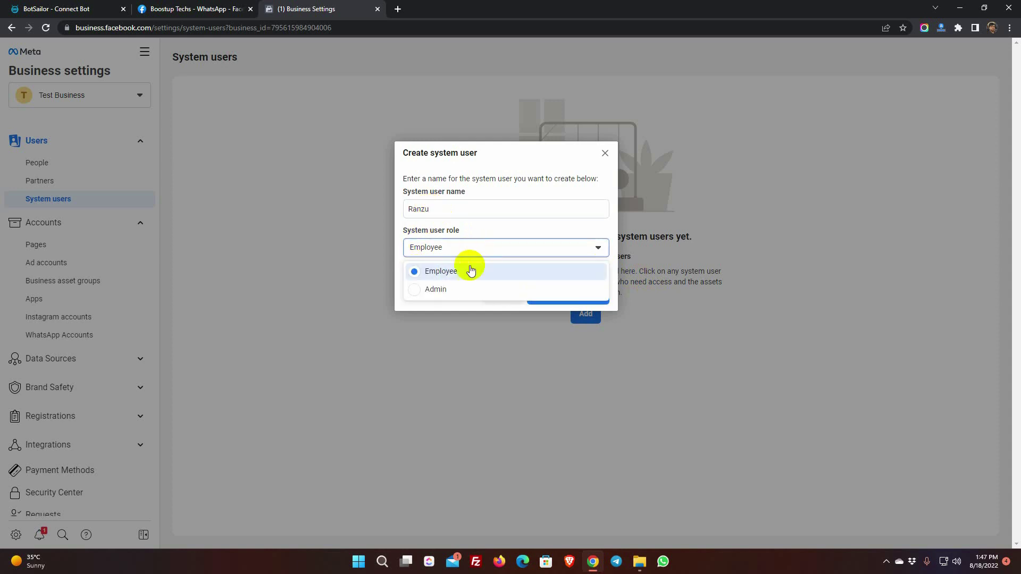
{"action": "left_click", "coordinate": [466, 292]}
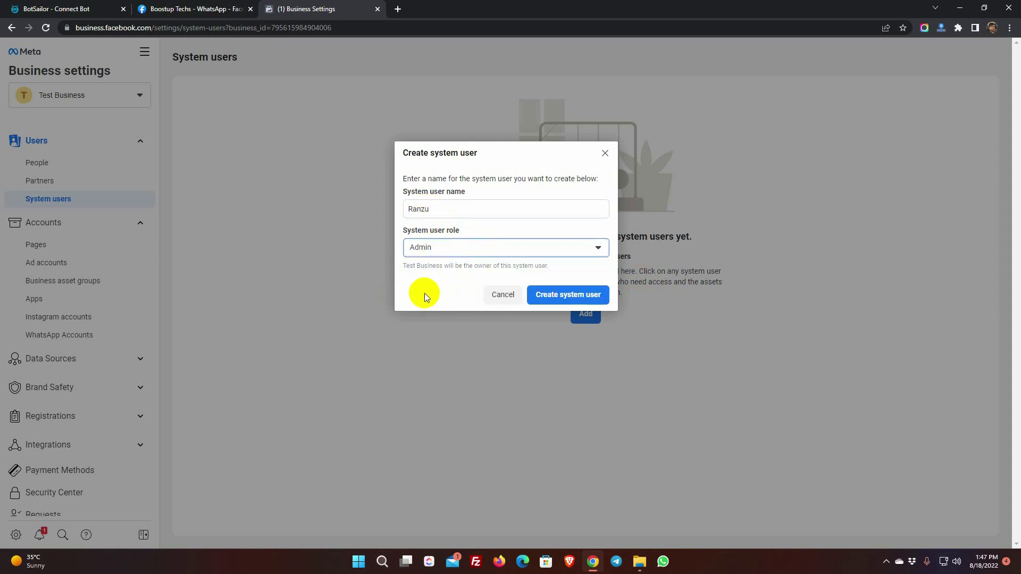
{"action": "left_click", "coordinate": [567, 299]}
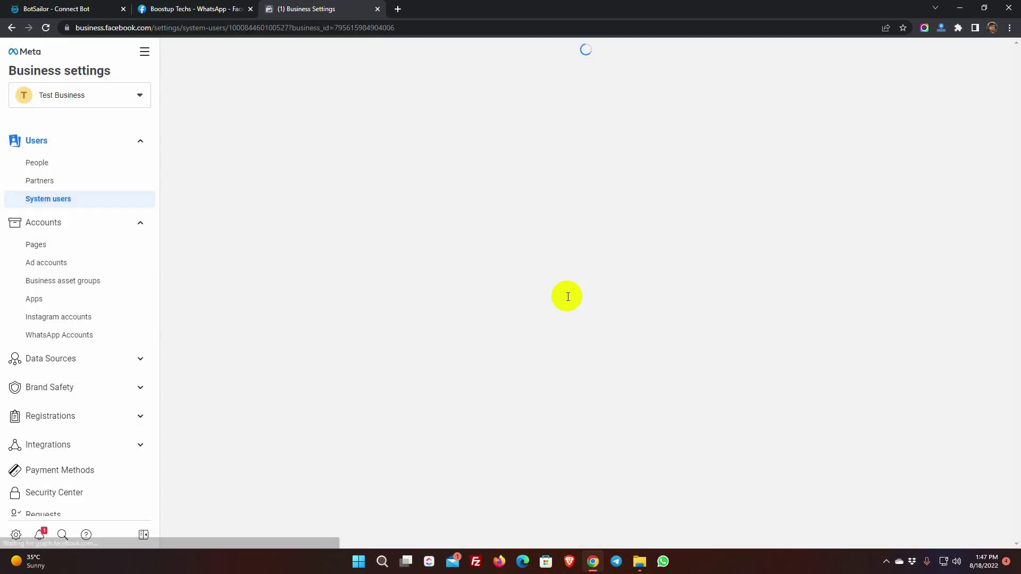
{"action": "scroll", "coordinate": [567, 296], "scroll_direction": "down", "scroll_amount": 5}
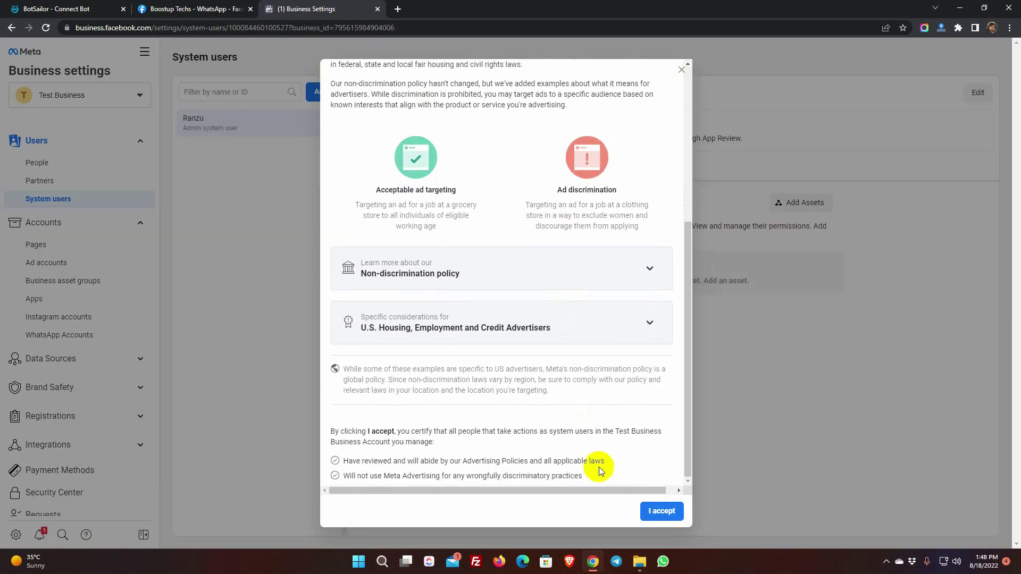
{"action": "left_click", "coordinate": [662, 511]}
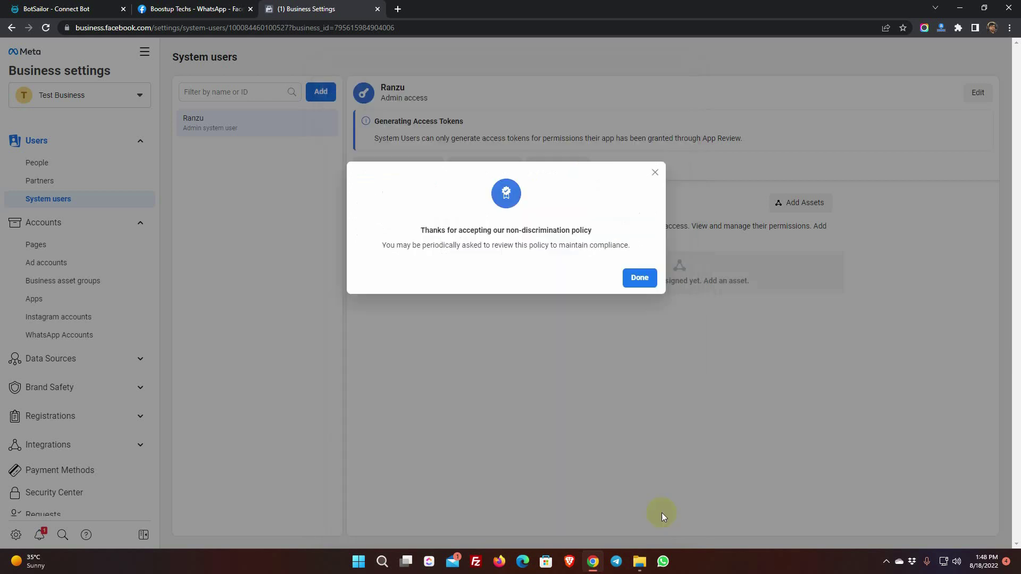
{"action": "left_click", "coordinate": [641, 278]}
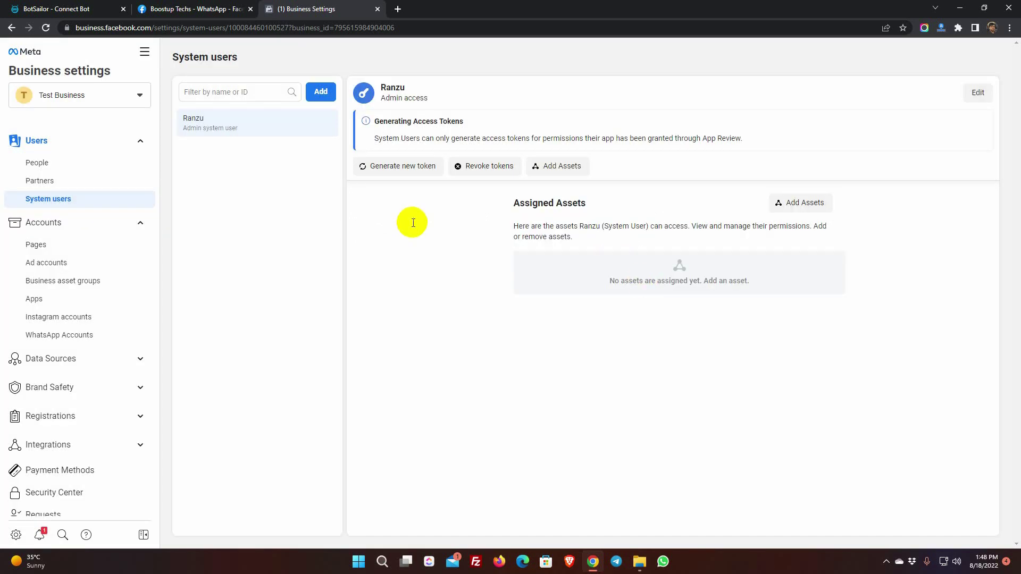
- Assign the Boostup Techs app to the system user with Manage App full control and save
{"action": "left_click", "coordinate": [567, 172]}
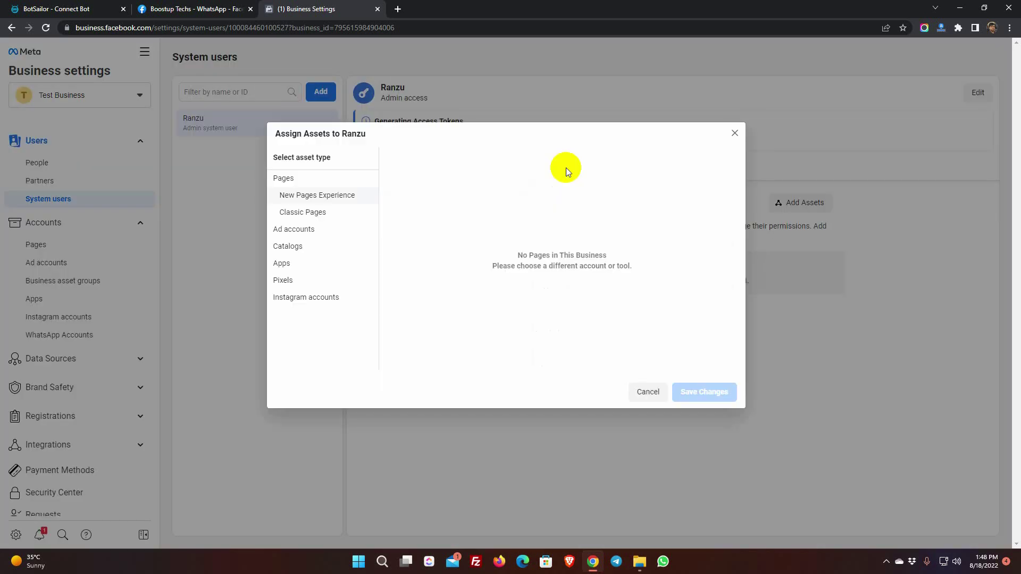
{"action": "left_click", "coordinate": [284, 264]}
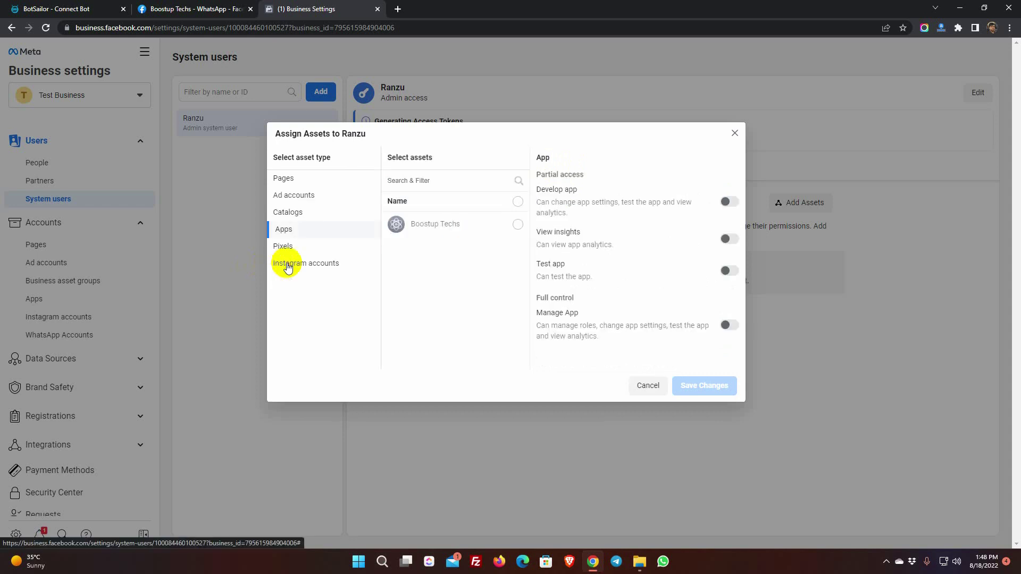
{"action": "left_click", "coordinate": [517, 225]}
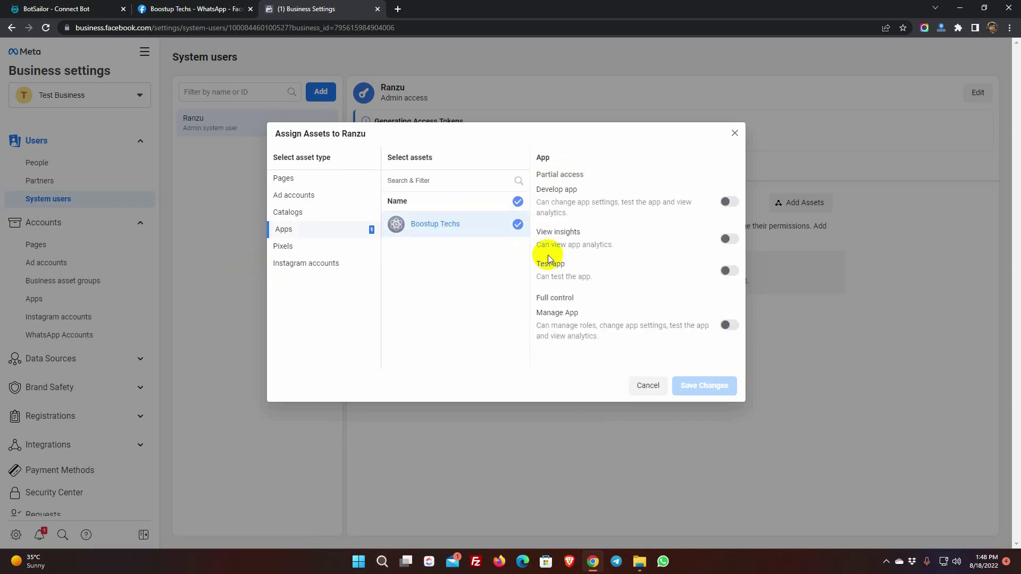
{"action": "left_click", "coordinate": [728, 326]}
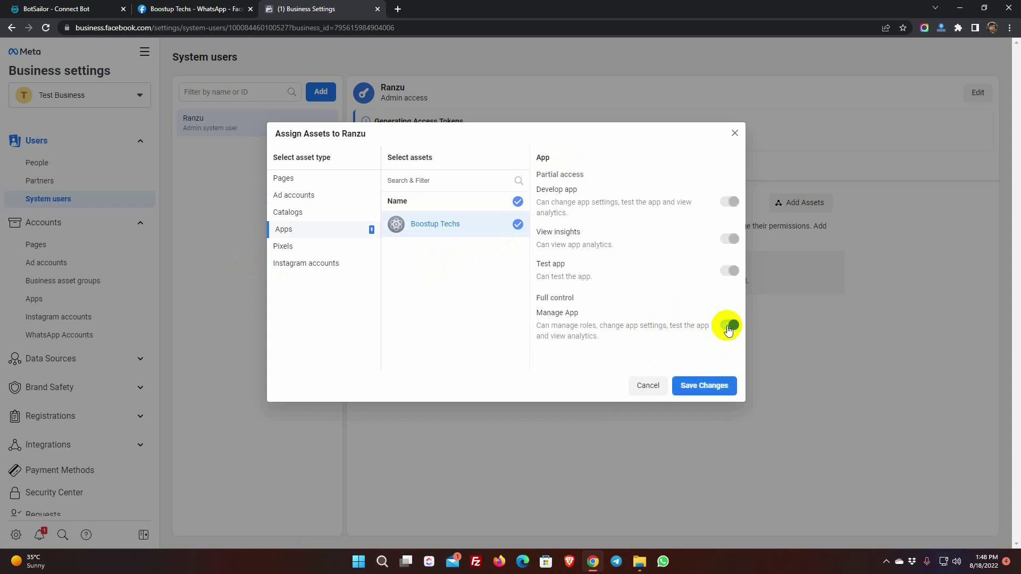
{"action": "left_click", "coordinate": [703, 386]}
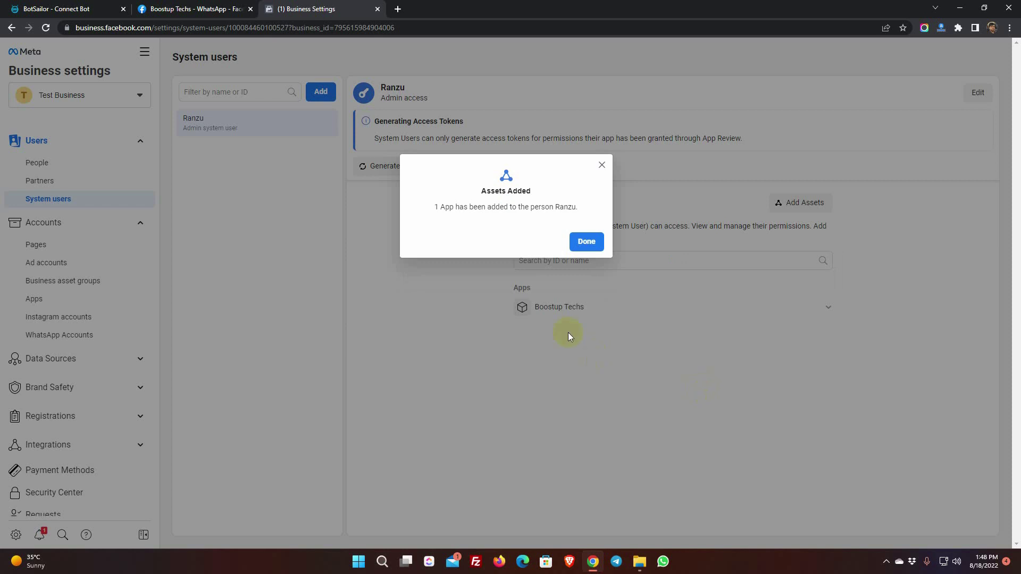
{"action": "left_click", "coordinate": [586, 243]}
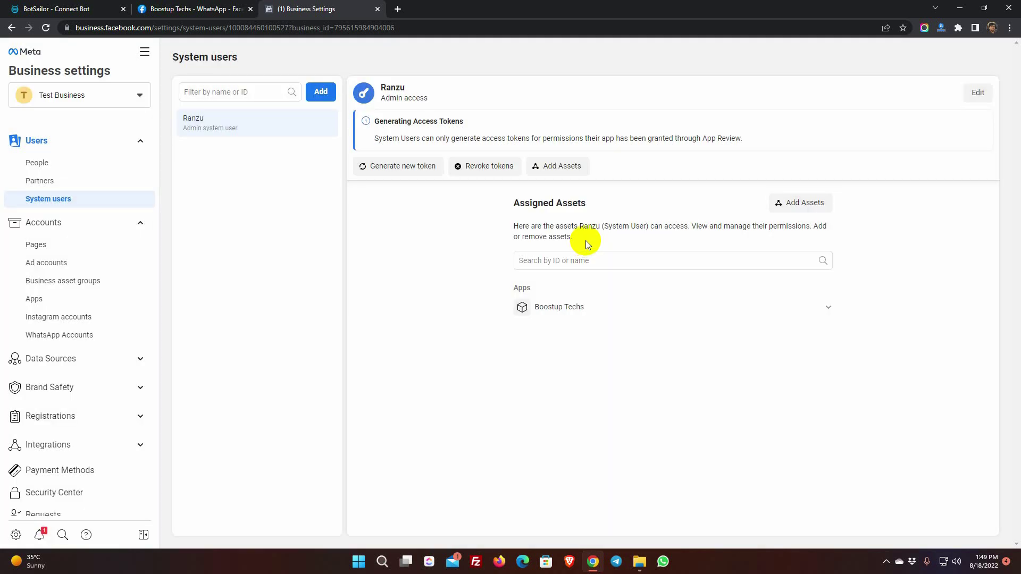
- Start a Boostup Techs token with business_management, whatsapp_business_messaging and whatsapp_business_management permissions ticked
{"action": "left_click", "coordinate": [403, 167]}
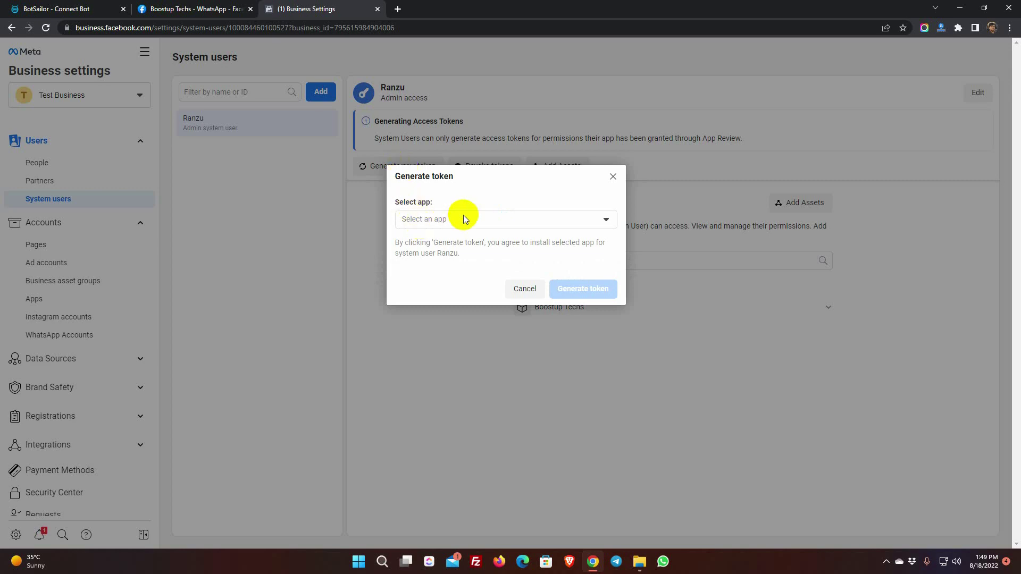
{"action": "left_click", "coordinate": [463, 217]}
{"action": "left_click", "coordinate": [417, 244]}
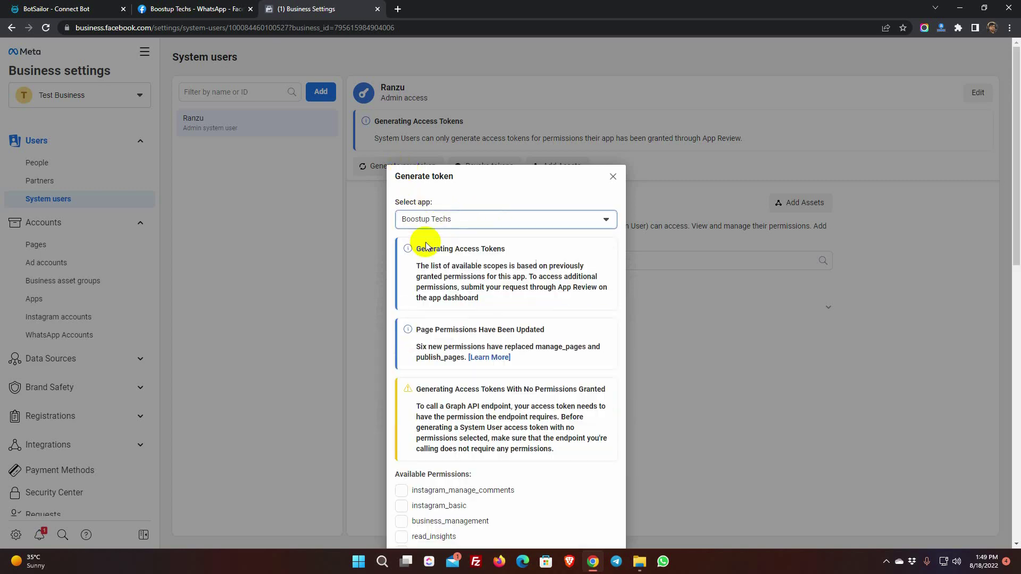
{"action": "scroll", "coordinate": [457, 287], "scroll_direction": "down", "scroll_amount": 3}
{"action": "scroll", "coordinate": [470, 302], "scroll_direction": "down", "scroll_amount": 3}
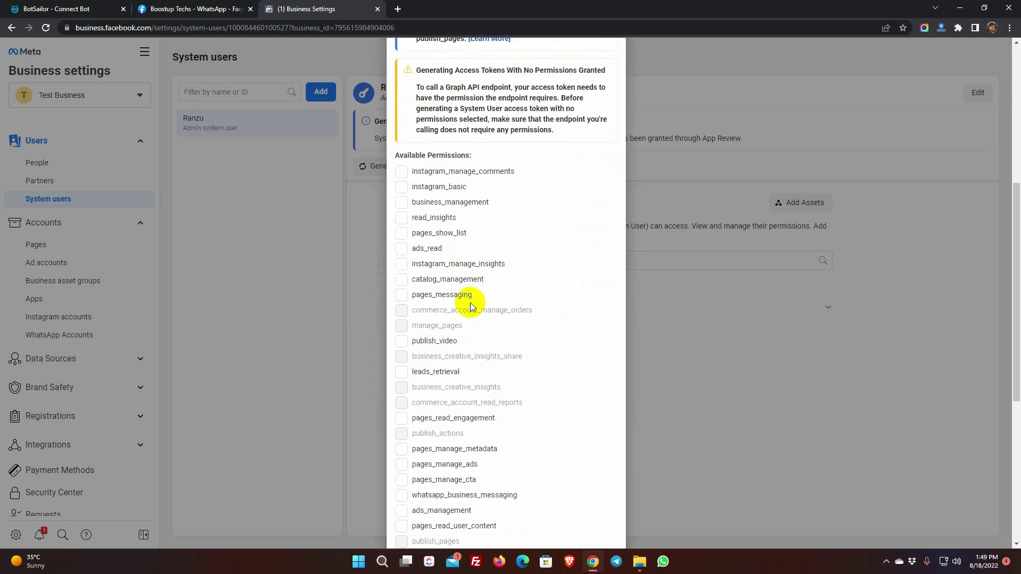
{"action": "left_click", "coordinate": [401, 202]}
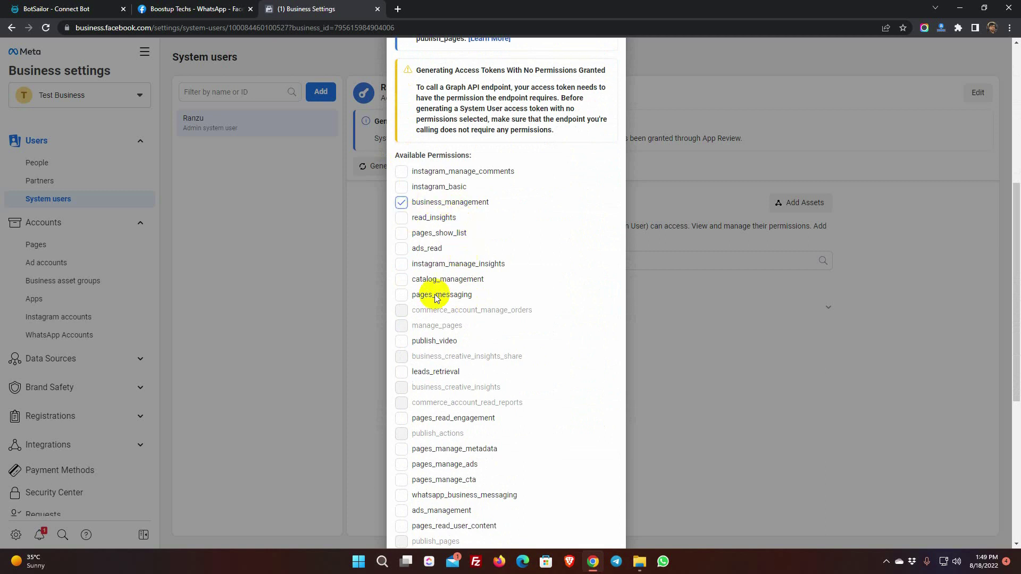
{"action": "scroll", "coordinate": [505, 342], "scroll_direction": "down", "scroll_amount": 2}
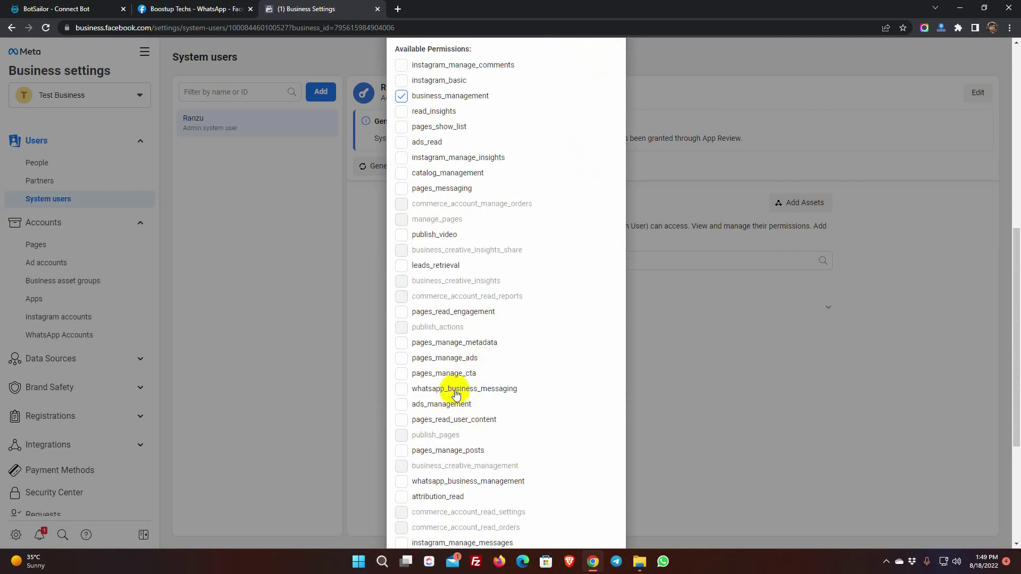
{"action": "left_click", "coordinate": [401, 389]}
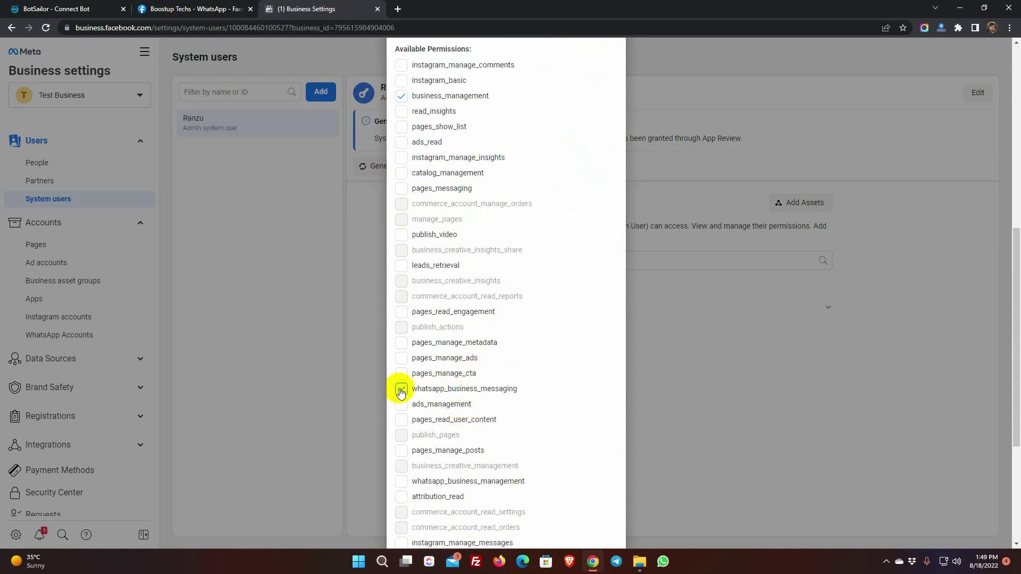
{"action": "left_click", "coordinate": [402, 485]}
{"action": "scroll", "coordinate": [580, 483], "scroll_direction": "down", "scroll_amount": 4}
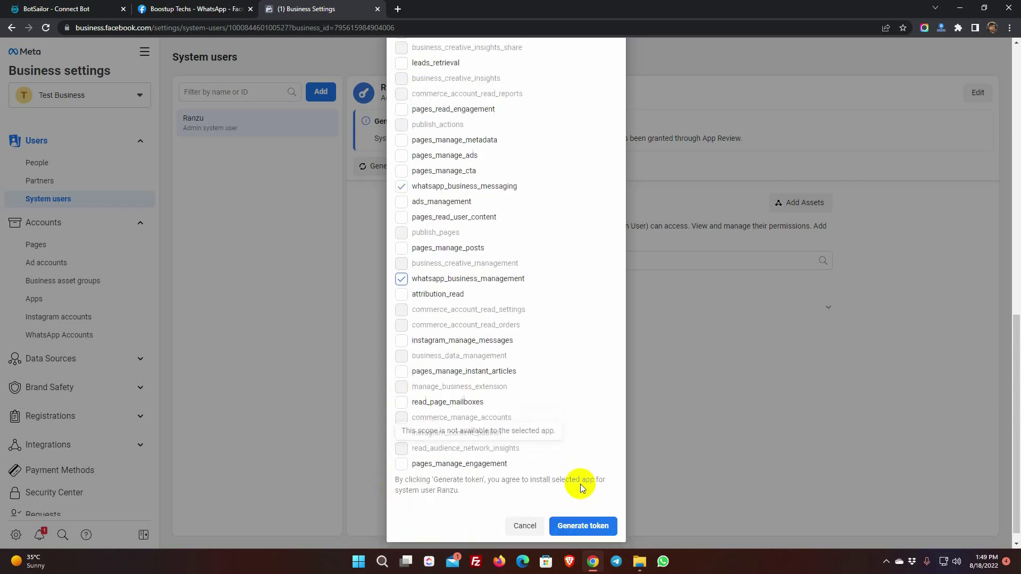
- Generate the access token and copy it
{"action": "left_click", "coordinate": [581, 515]}
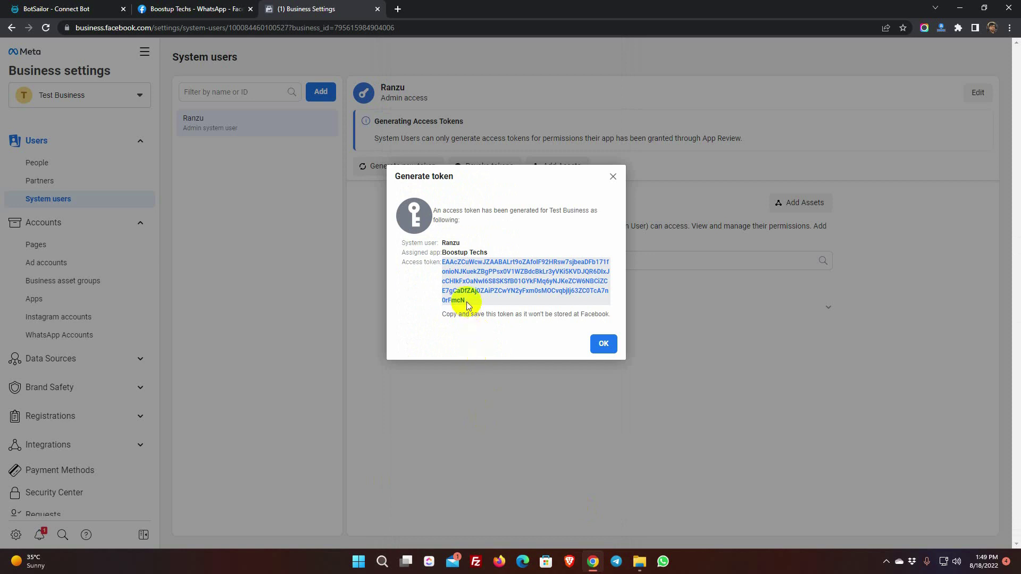
{"action": "left_click_drag", "start_coordinate": [466, 302], "coordinate": [457, 264]}
{"action": "right_click", "coordinate": [458, 266]}
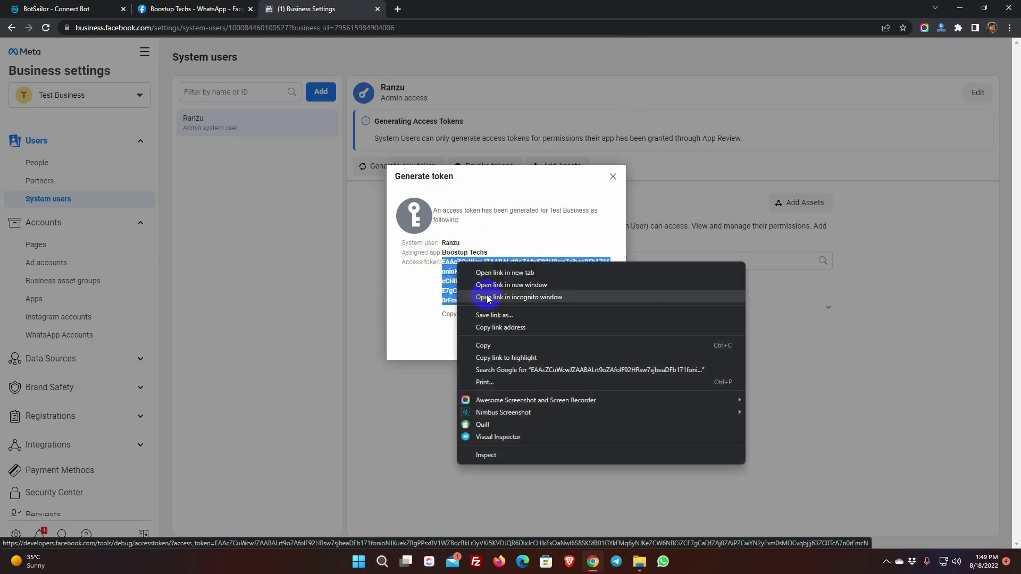
{"action": "left_click", "coordinate": [493, 348]}
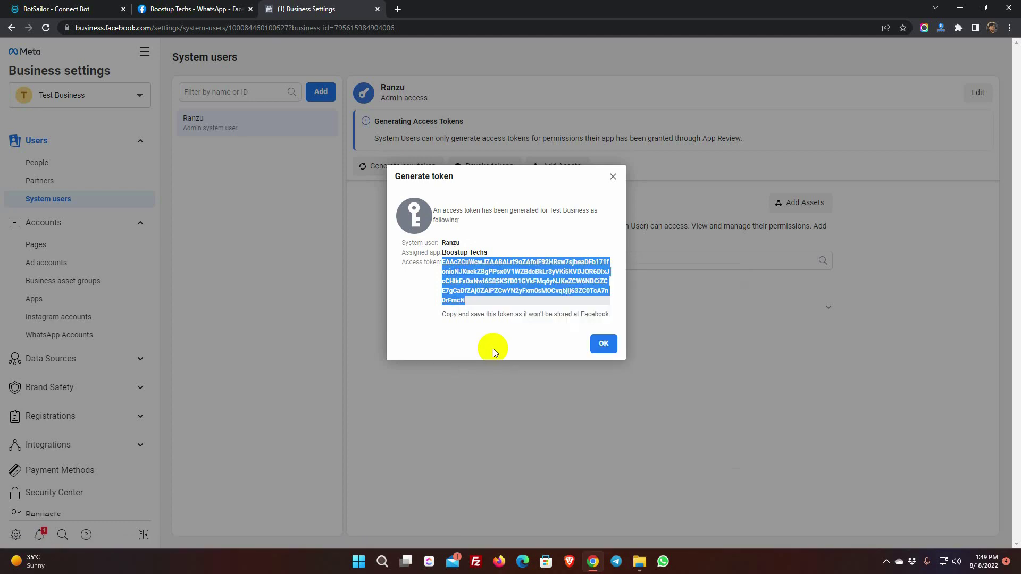
- Paste the token into BotSailor's Access Token field, then close the token dialog
{"action": "left_click", "coordinate": [34, 9]}
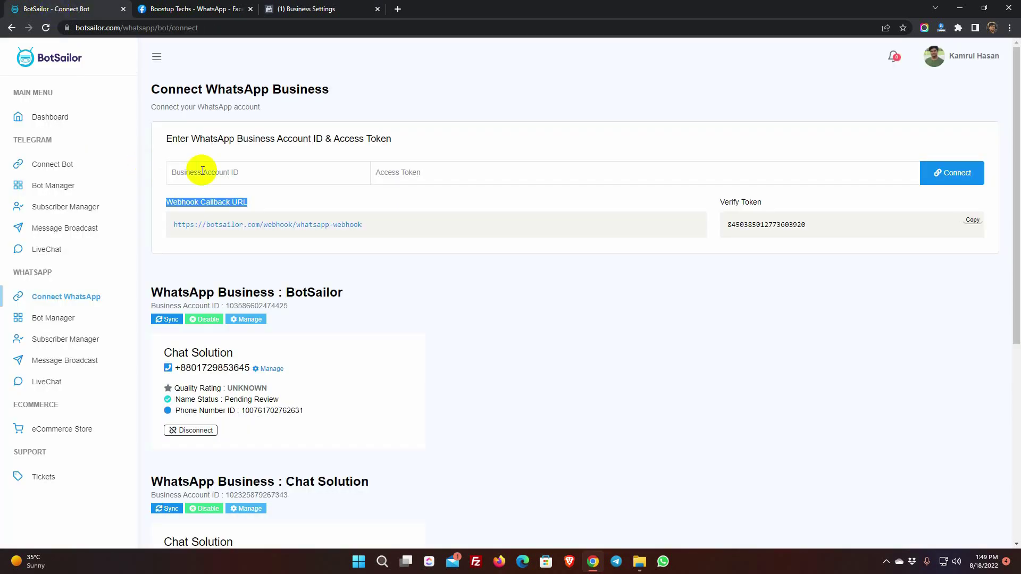
{"action": "left_click", "coordinate": [390, 174]}
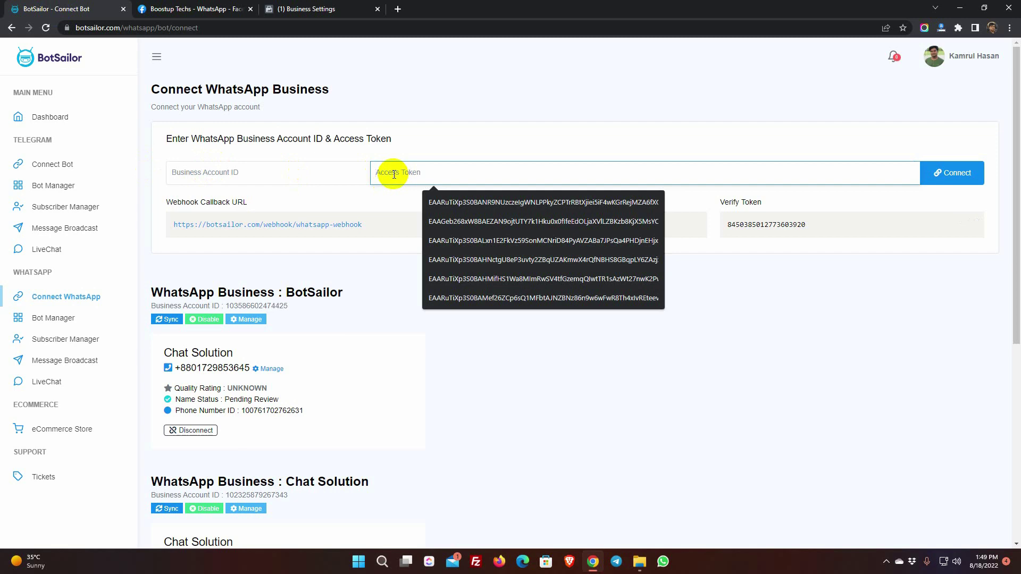
{"action": "key", "text": "ctrl+v"}
{"action": "left_click", "coordinate": [297, 166]}
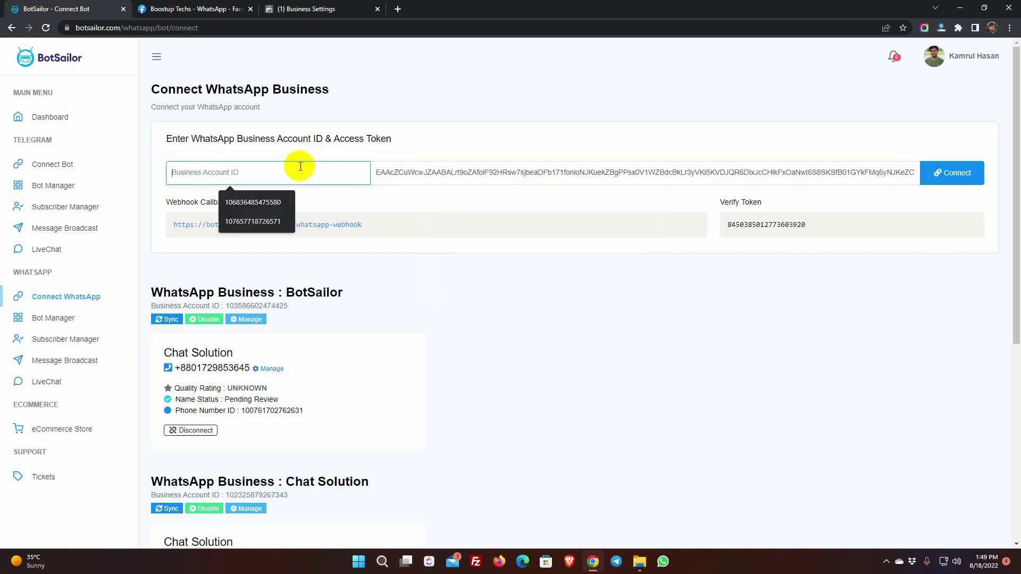
{"action": "left_click", "coordinate": [320, 7]}
{"action": "left_click", "coordinate": [604, 344]}
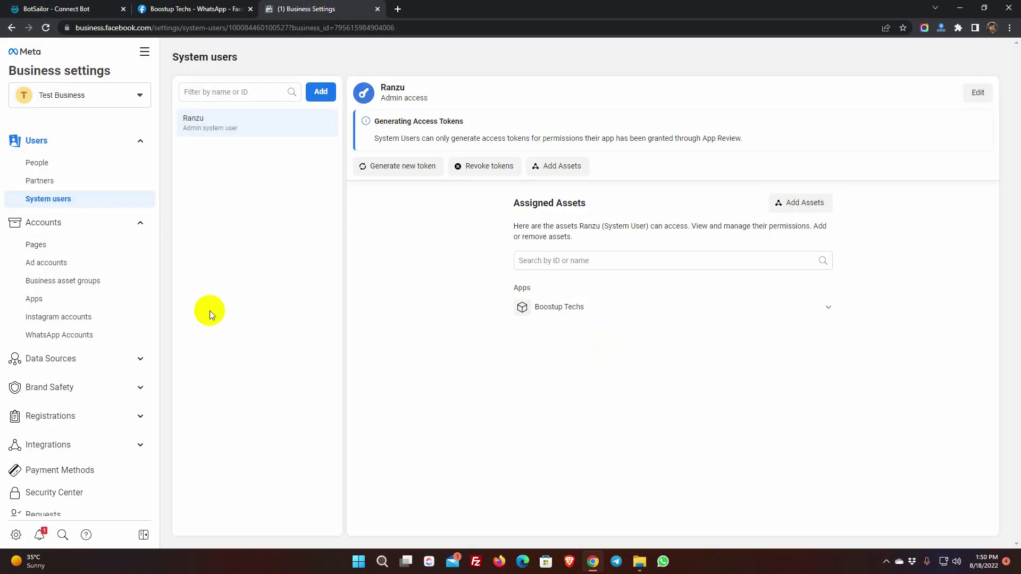
- Open the Boostup Techs WhatsApp account and copy its account ID
{"action": "left_click", "coordinate": [80, 335]}
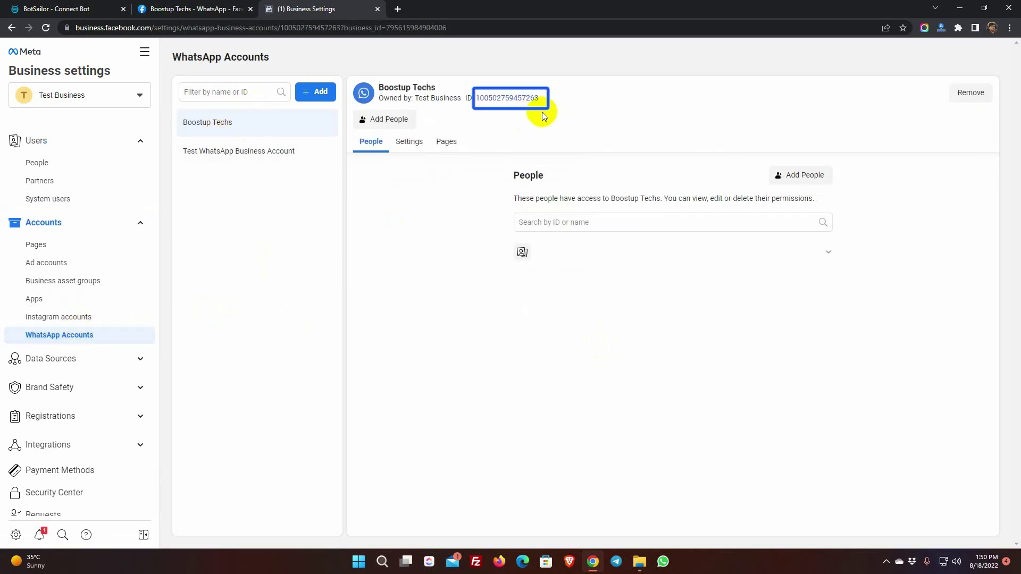
{"action": "left_click", "coordinate": [500, 101]}
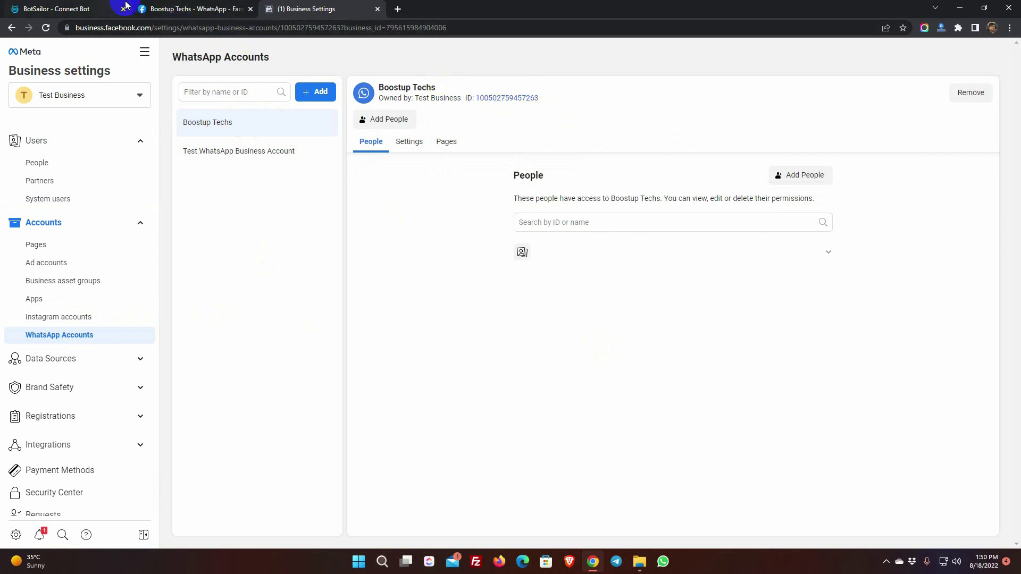
- Paste the account ID into BotSailor's Business Account ID field and connect the Boostup Techs account
{"action": "left_click", "coordinate": [85, 8]}
{"action": "left_click", "coordinate": [237, 166]}
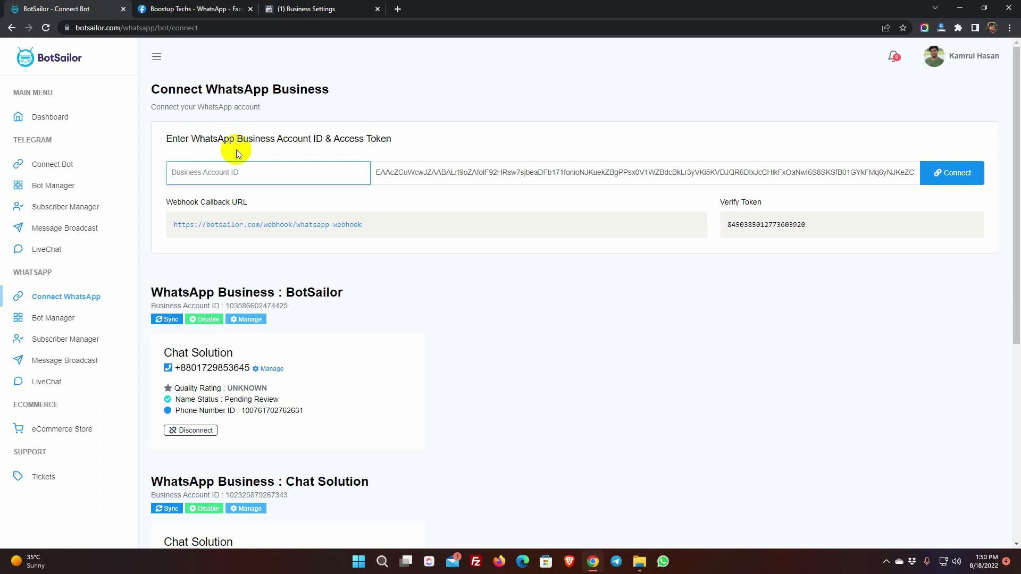
{"action": "key", "text": "ctrl+v"}
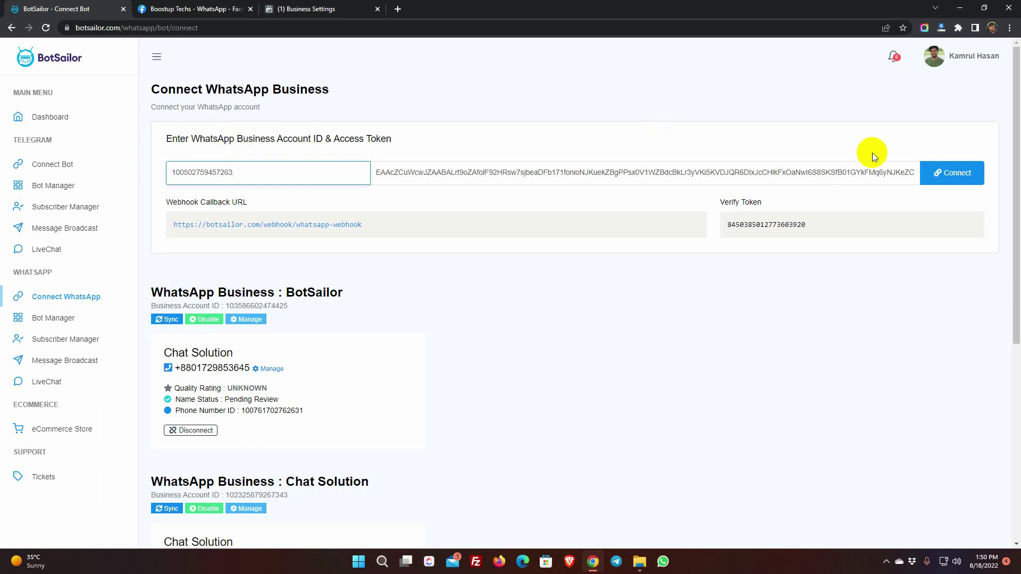
{"action": "left_click", "coordinate": [956, 177]}
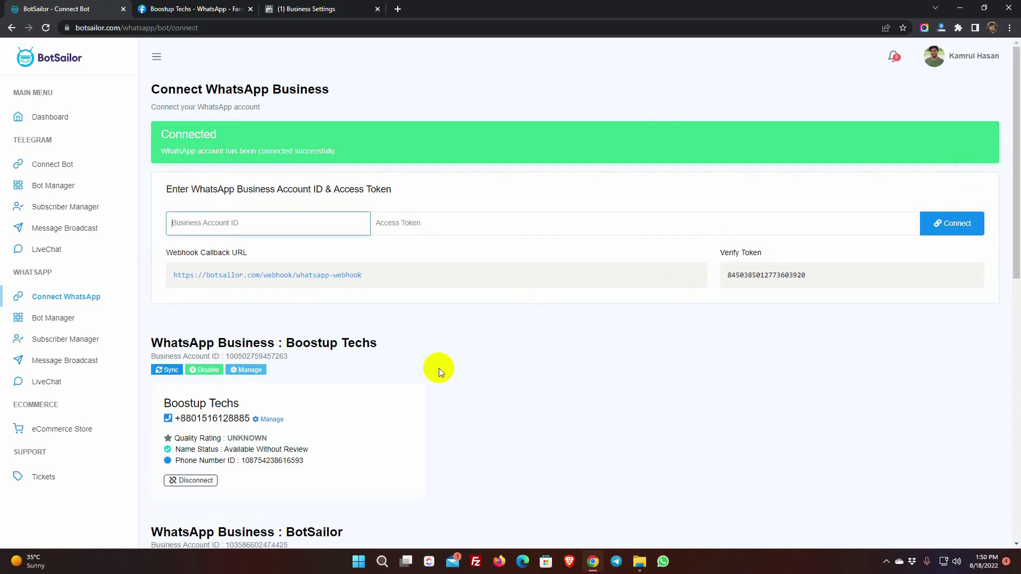
{"action": "scroll", "coordinate": [439, 368], "scroll_direction": "down", "scroll_amount": 1}
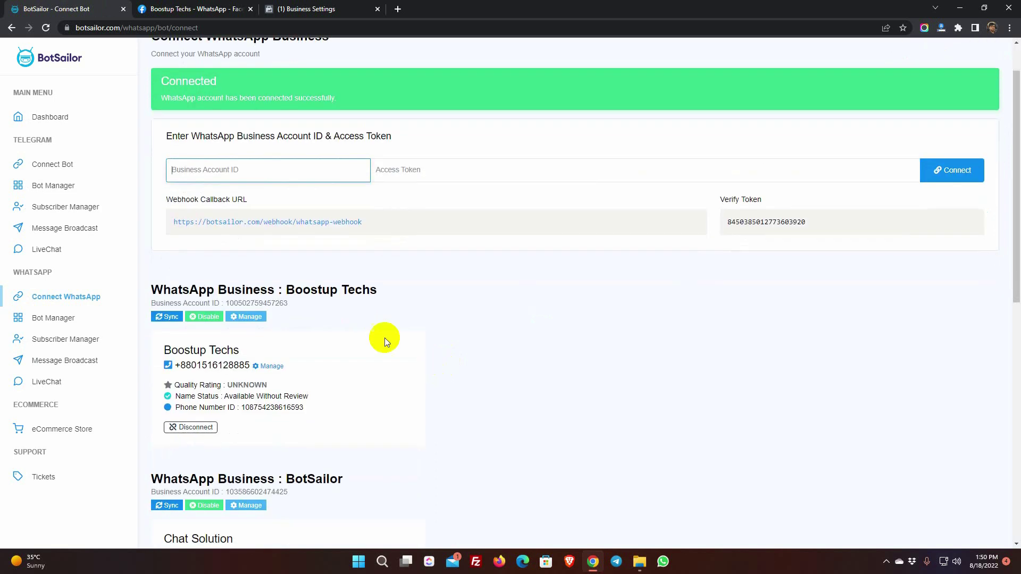
{"action": "left_click_drag", "start_coordinate": [152, 287], "coordinate": [392, 292]}
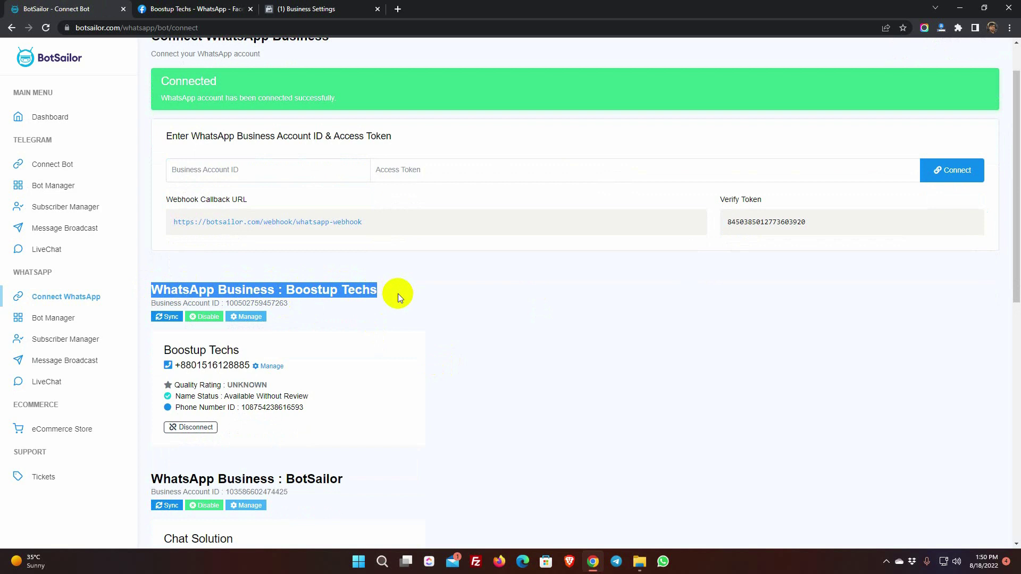
{"action": "left_click", "coordinate": [398, 293]}
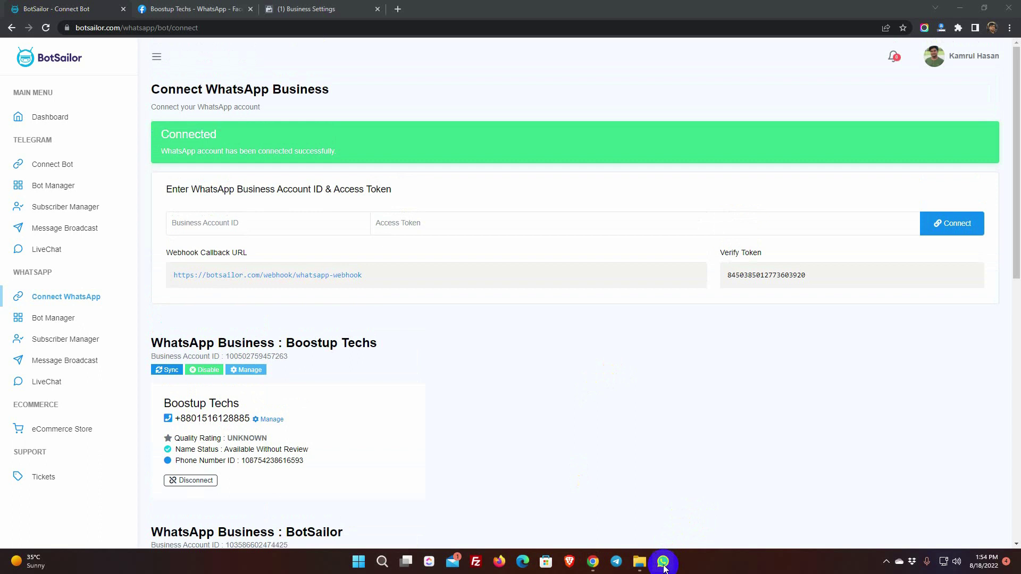
- Find the Boostup Techs chat in WhatsApp Desktop and send it 'Hello'
{"action": "left_click", "coordinate": [663, 562]}
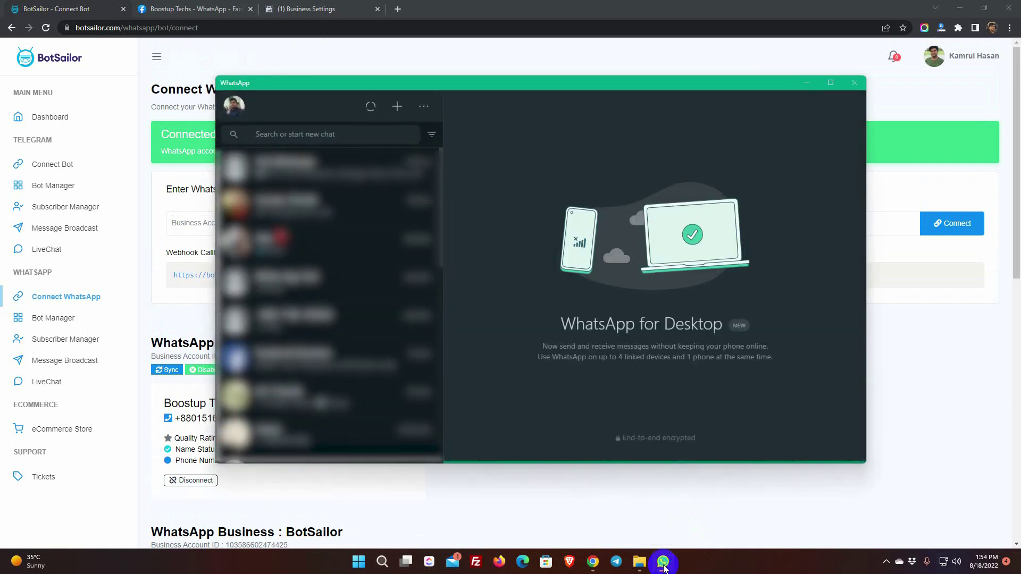
{"action": "left_click", "coordinate": [325, 136]}
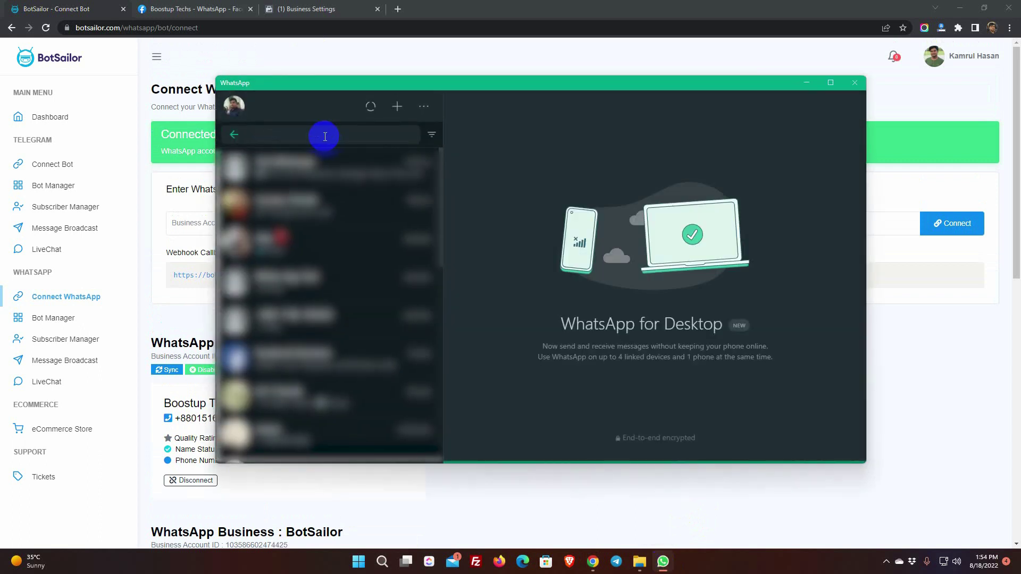
{"action": "type", "text": "boo"}
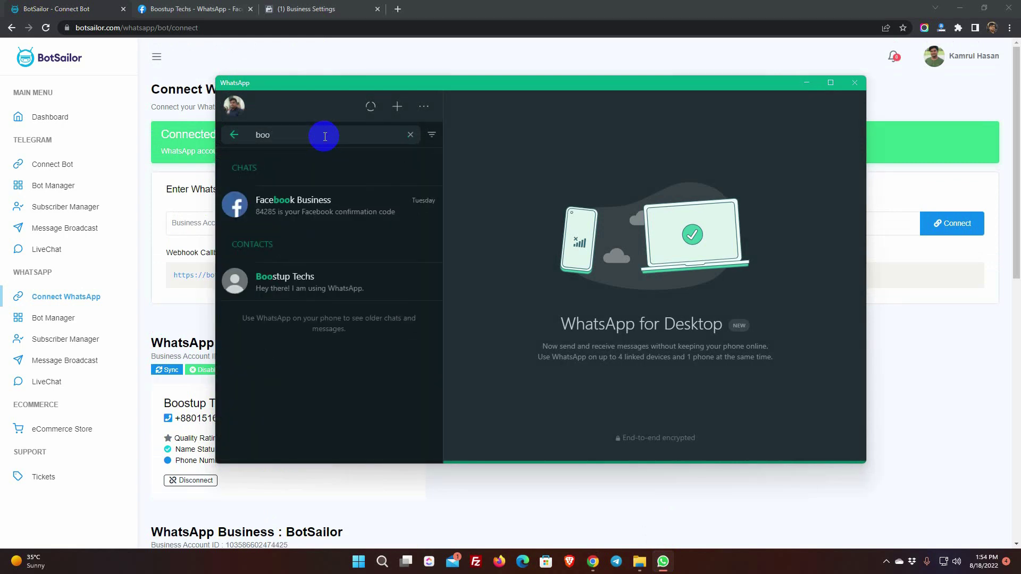
{"action": "left_click", "coordinate": [319, 291]}
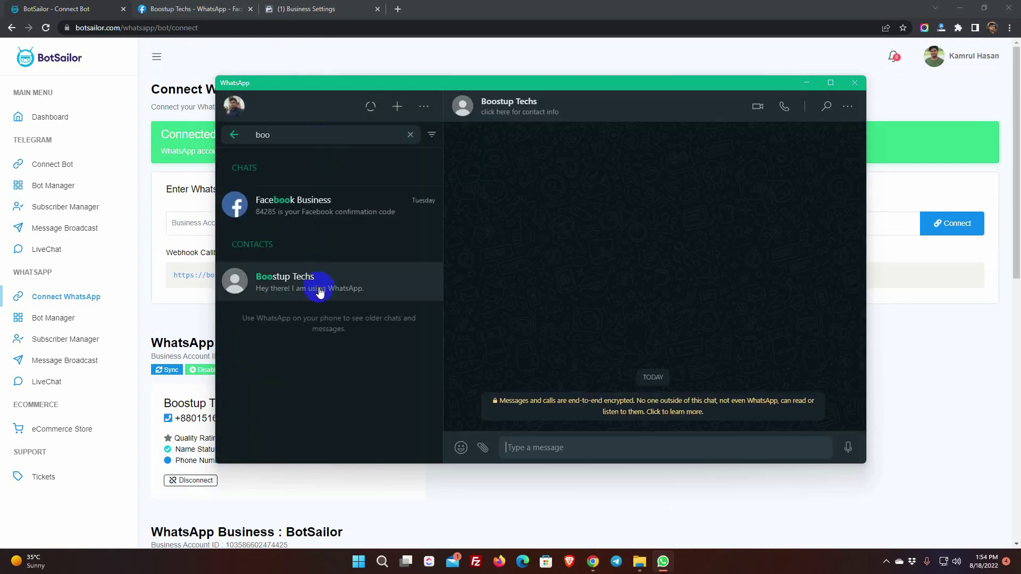
{"action": "type", "text": "Hello"}
{"action": "key", "text": "Return"}
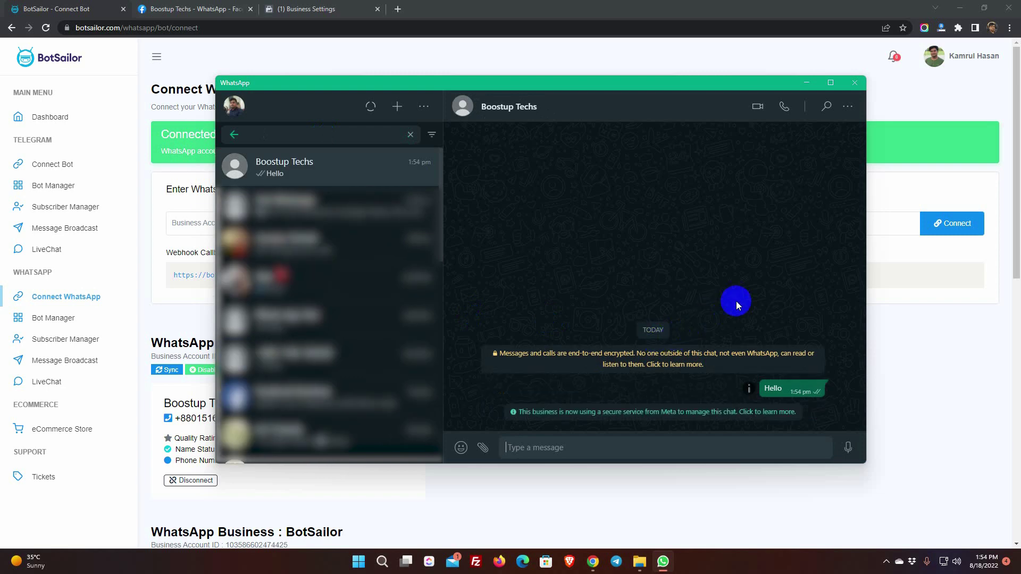
- Show the WhatsApp live chats for the Boostup Techs bot in BotSailor
{"action": "left_click", "coordinate": [806, 83]}
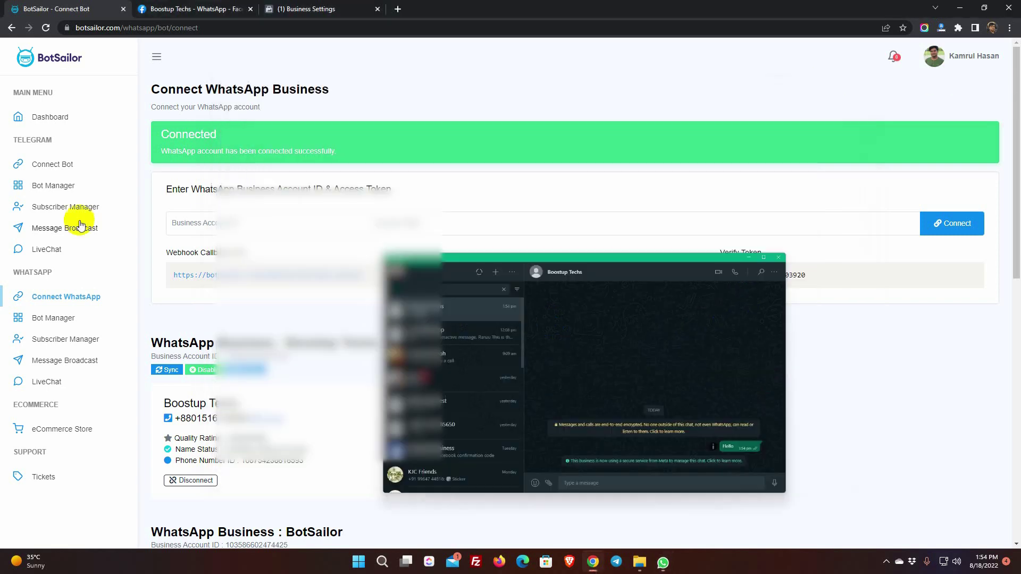
{"action": "left_click", "coordinate": [54, 382]}
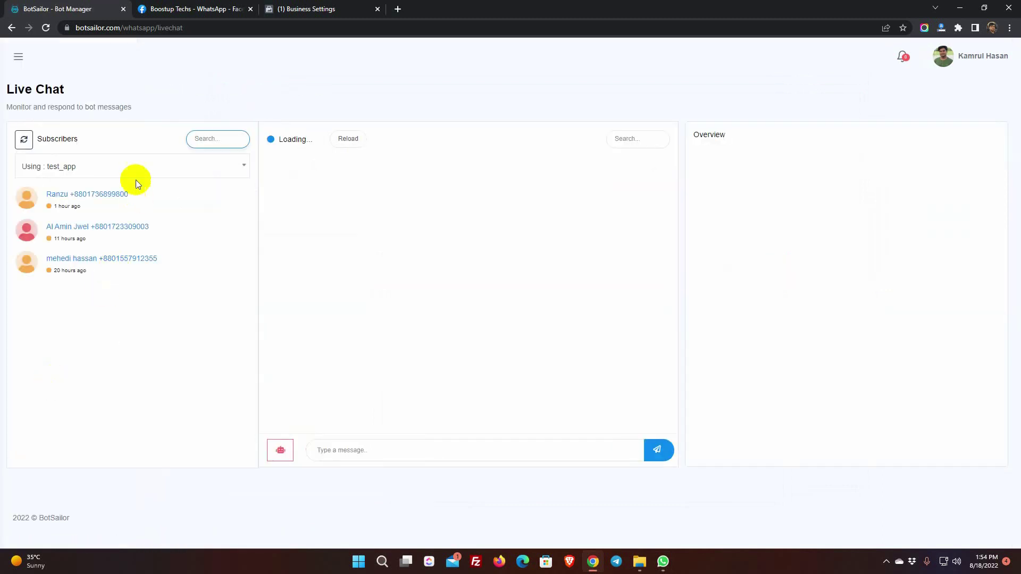
{"action": "left_click", "coordinate": [130, 166]}
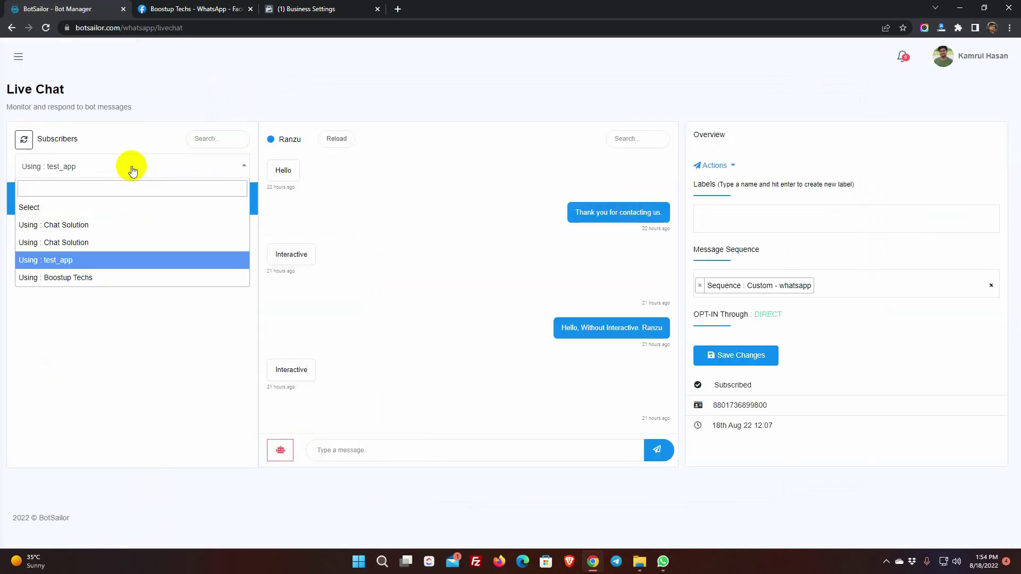
{"action": "left_click", "coordinate": [86, 278]}
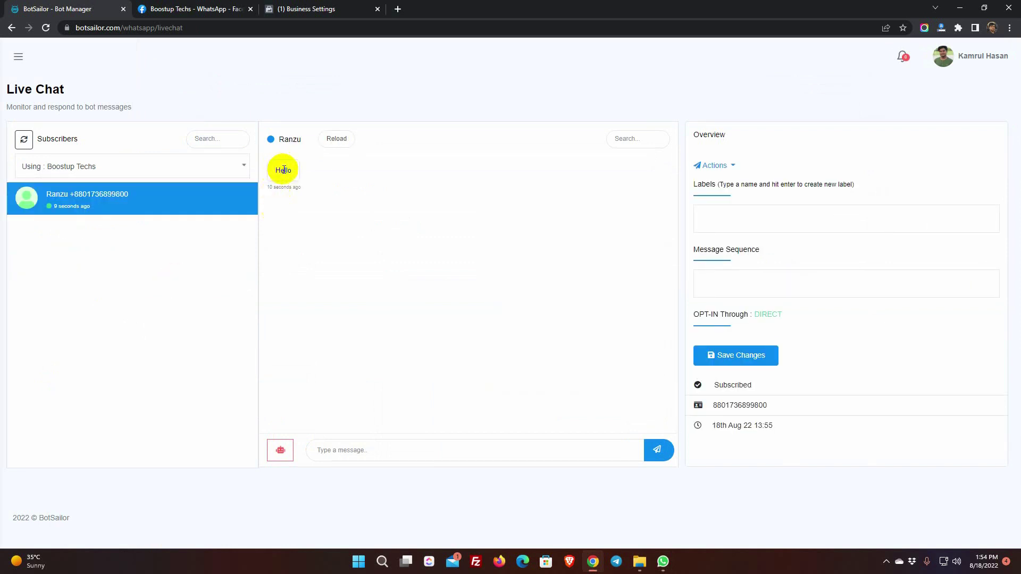
- Reply 'Thanks for contacting Boostup Techs' to the subscriber and check it in WhatsApp Desktop
{"action": "left_click", "coordinate": [347, 446]}
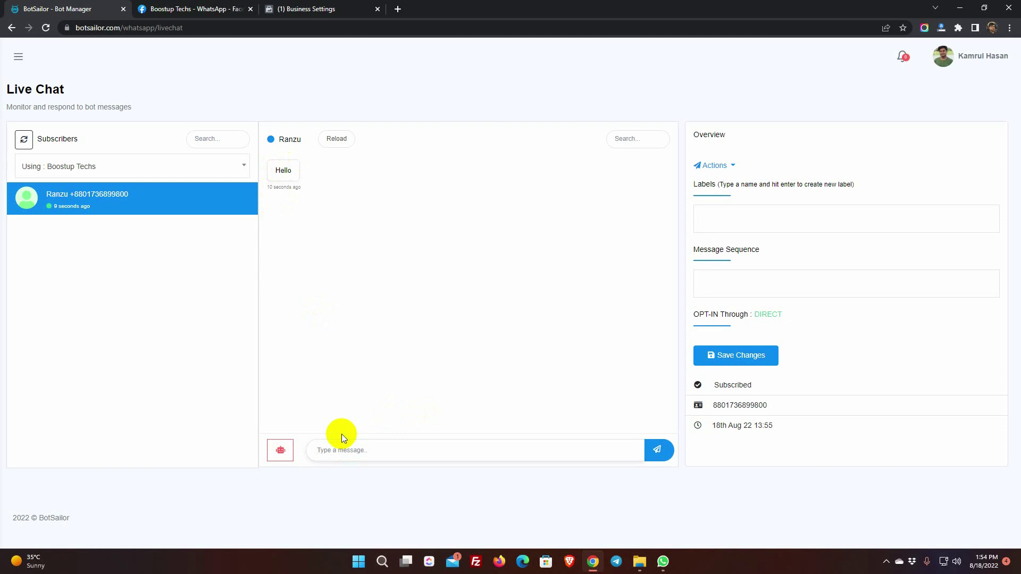
{"action": "type", "text": "Thanks for contacting Boostup Techs"}
{"action": "left_click", "coordinate": [656, 457]}
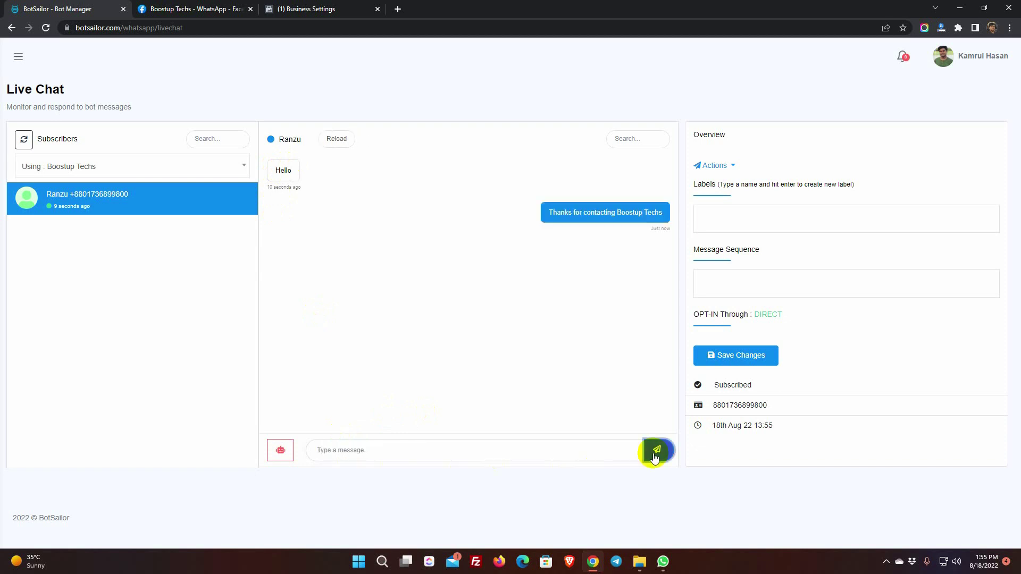
{"action": "left_click", "coordinate": [663, 560]}
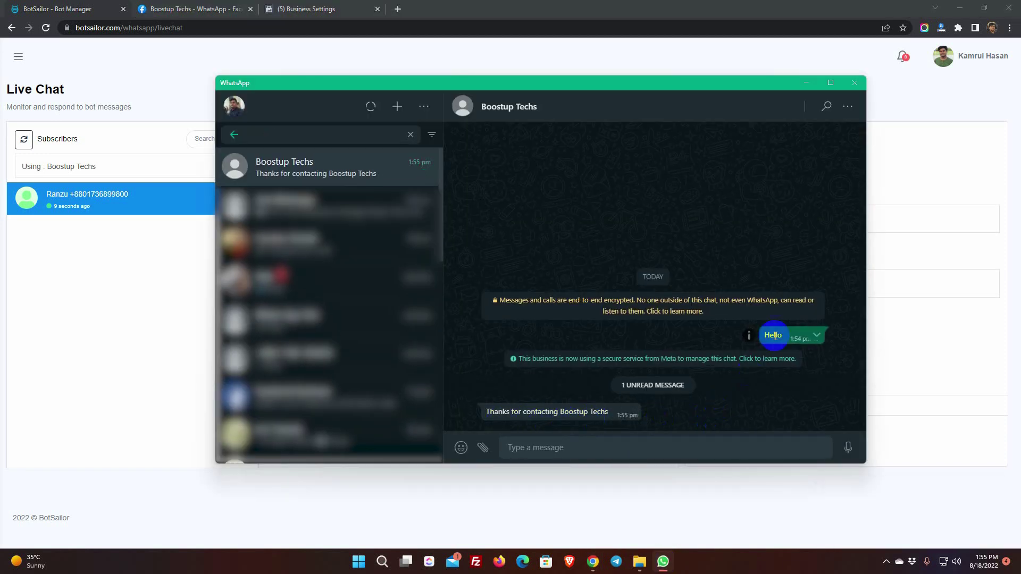
- Minimize WhatsApp Desktop once the thank-you reply has arrived, revealing BotSailor's live chat
{"action": "left_click", "coordinate": [807, 83]}
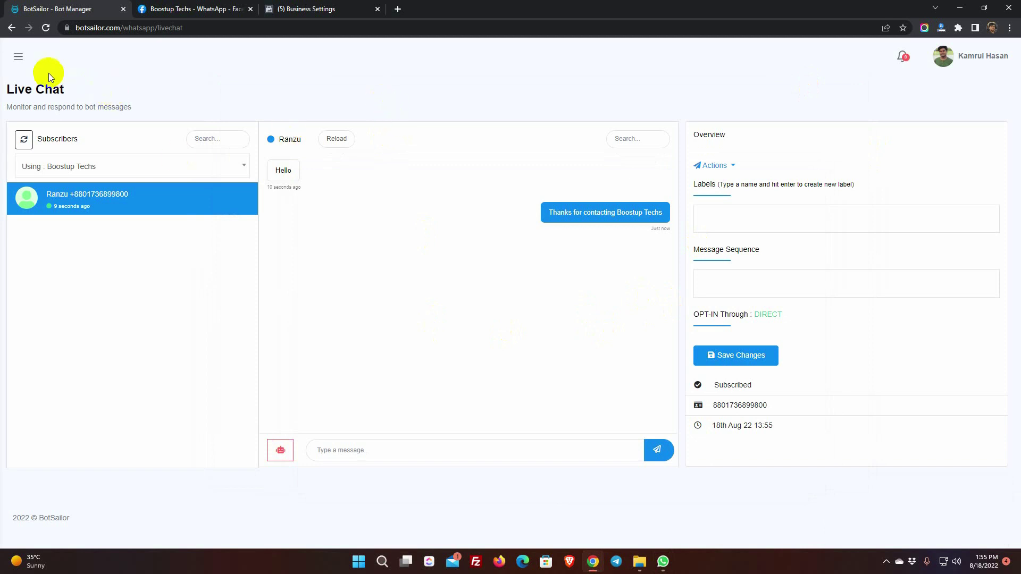
- Open the Boostup Techs bot's settings from BotSailor's WhatsApp Bot Manager
{"action": "left_click", "coordinate": [20, 57]}
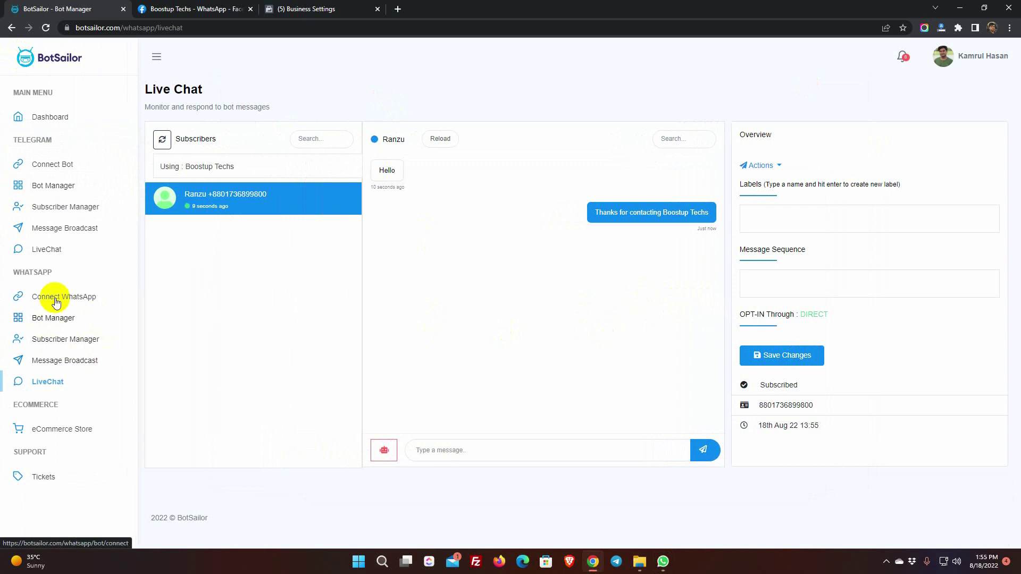
{"action": "left_click", "coordinate": [53, 319]}
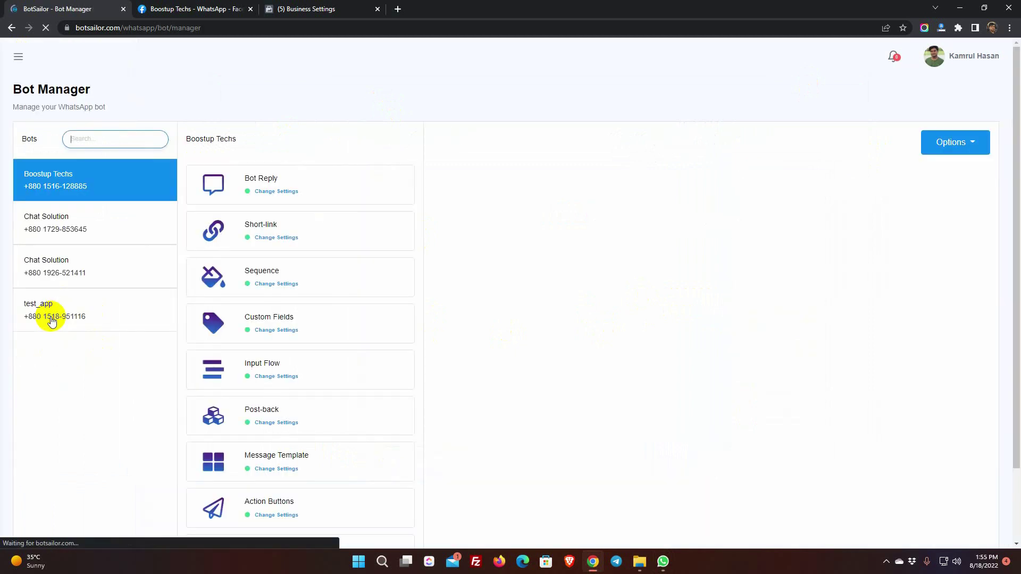
{"action": "left_click", "coordinate": [69, 179]}
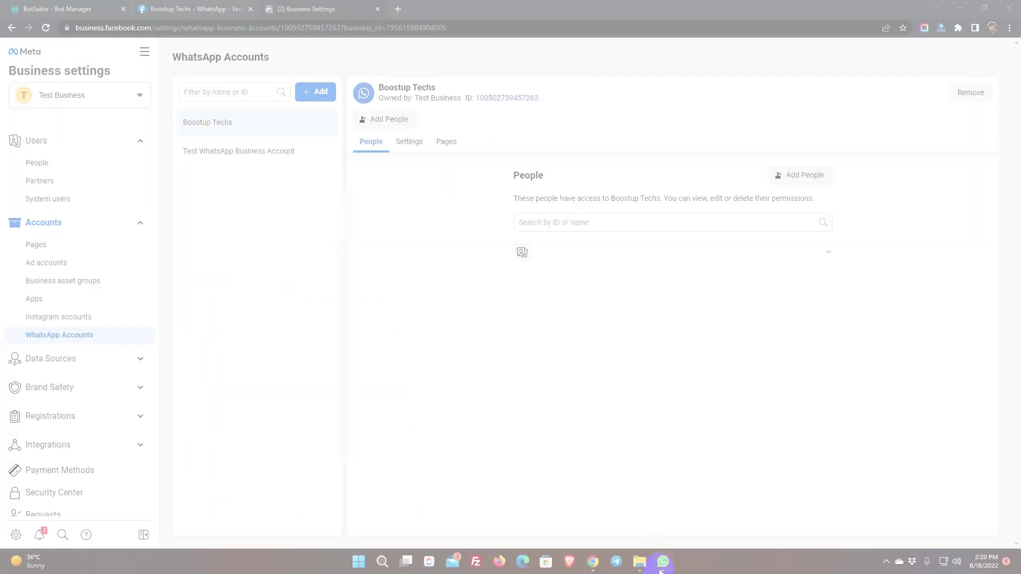
{"action": "left_click", "coordinate": [662, 562]}
{"action": "left_click", "coordinate": [237, 168]}
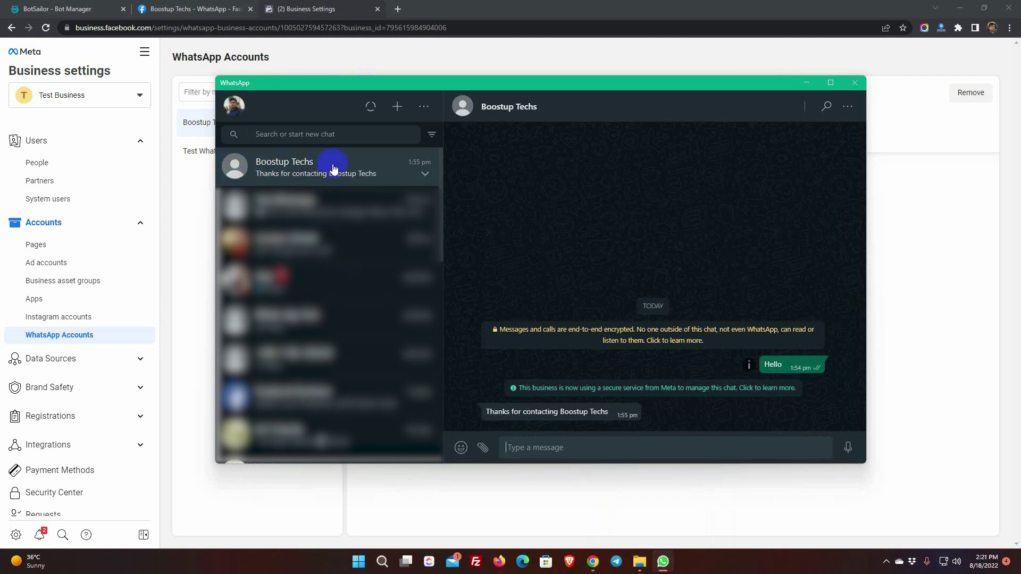
{"action": "left_click", "coordinate": [462, 107]}
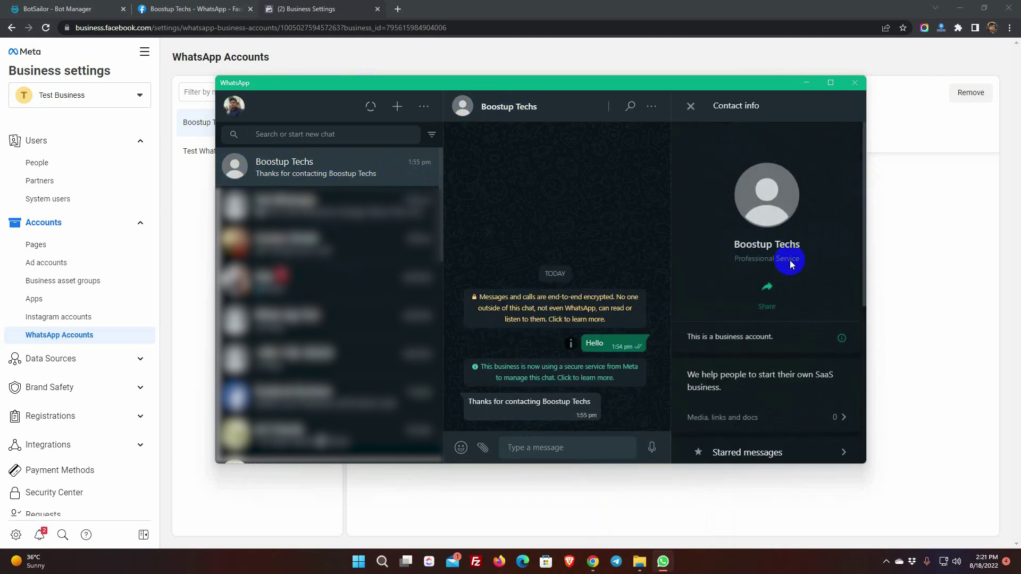
{"action": "left_click", "coordinate": [290, 7]}
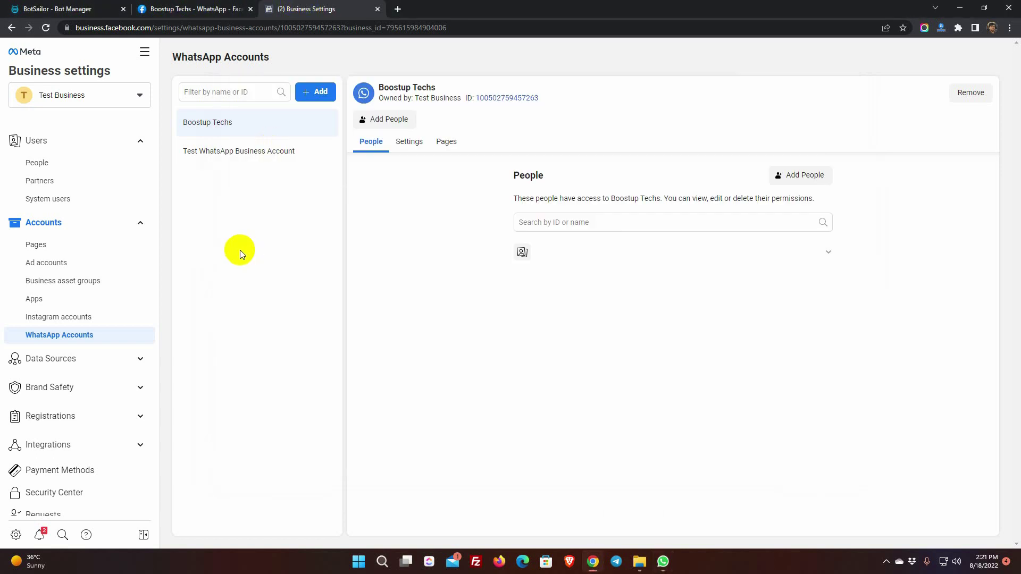
- Open the Boostup Techs phone number's business profile settings in WhatsApp Manager
{"action": "left_click", "coordinate": [145, 55]}
{"action": "left_click", "coordinate": [264, 110]}
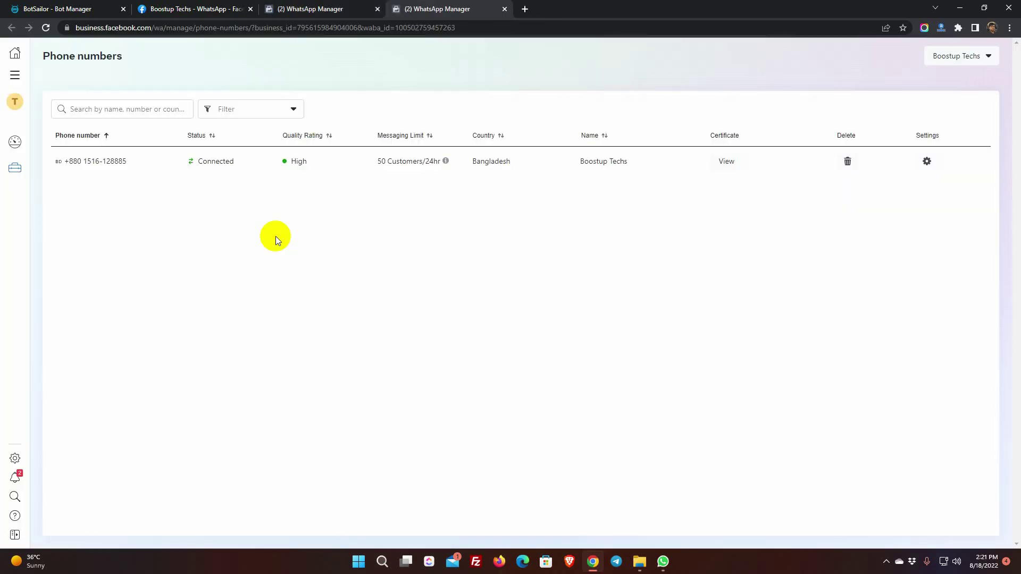
{"action": "left_click", "coordinate": [926, 161]}
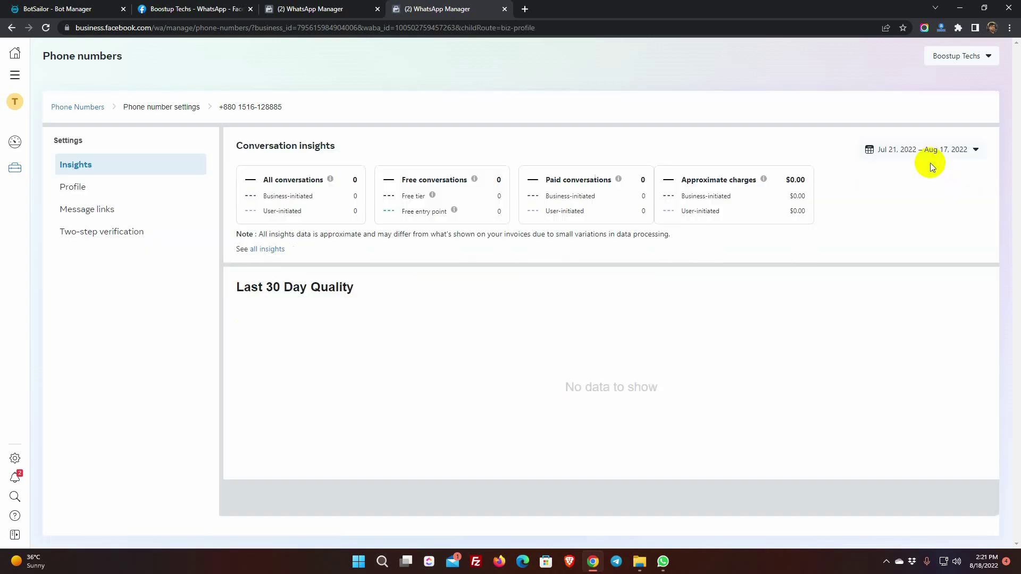
{"action": "left_click", "coordinate": [77, 189]}
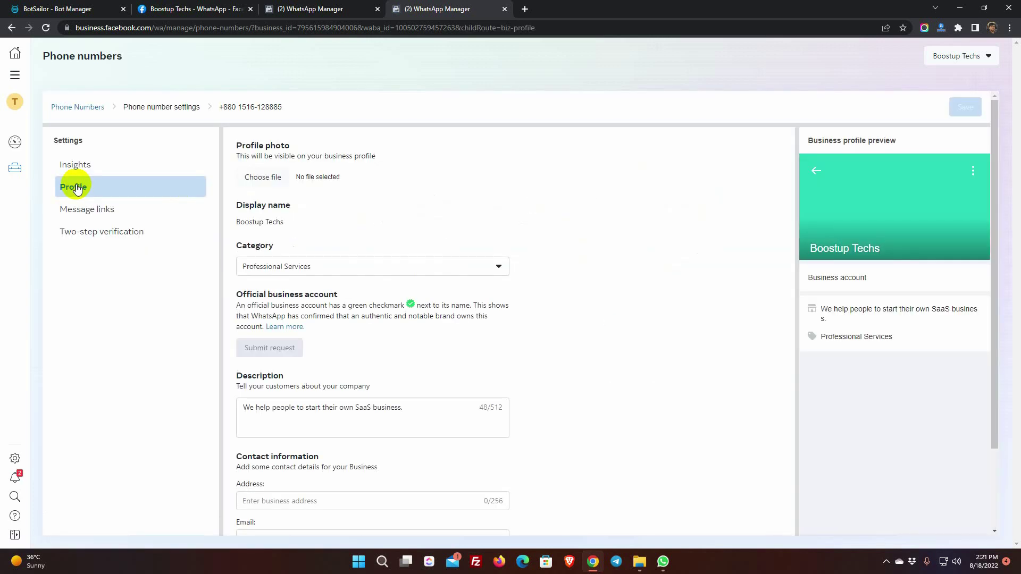
- Upload 500X500.png as the profile photo and save the profile
{"action": "left_click", "coordinate": [270, 179]}
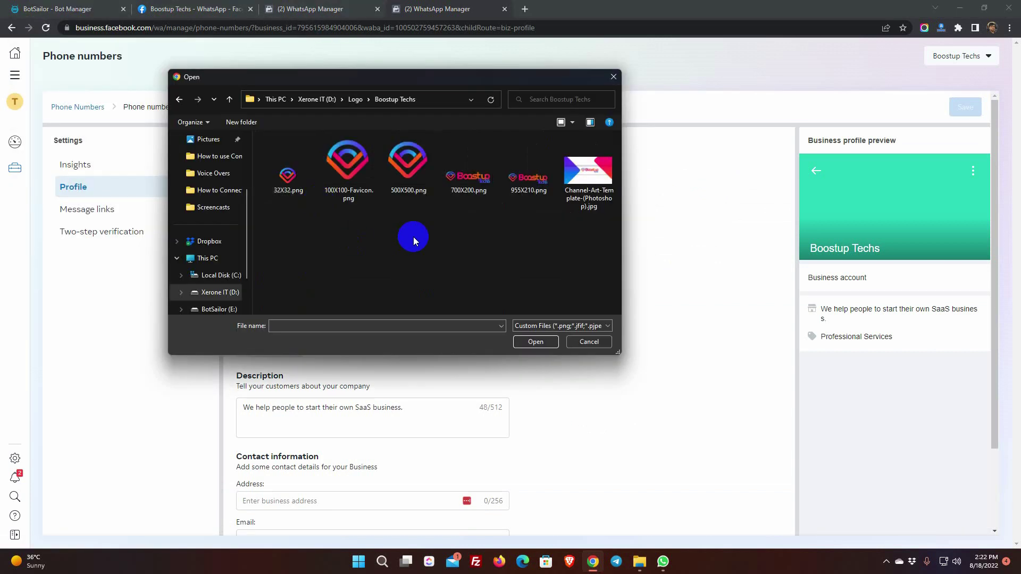
{"action": "left_click", "coordinate": [410, 176]}
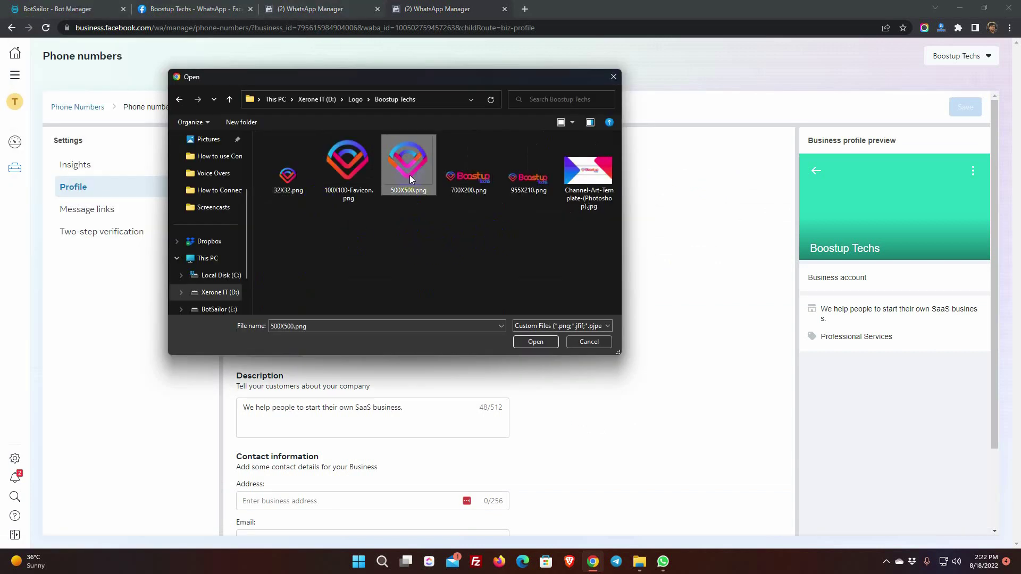
{"action": "left_click", "coordinate": [536, 342]}
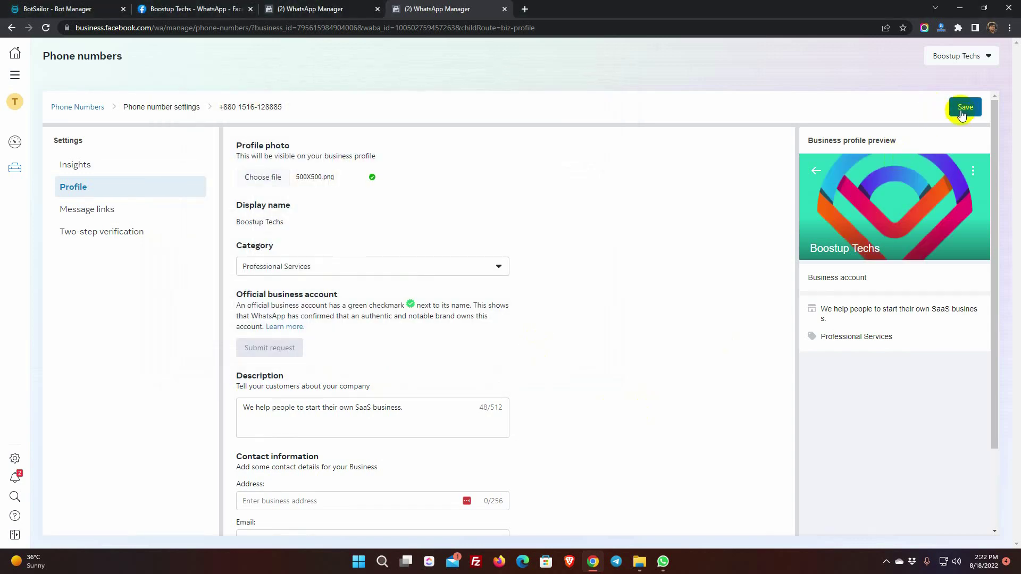
{"action": "left_click", "coordinate": [963, 113]}
{"action": "left_click", "coordinate": [619, 245]}
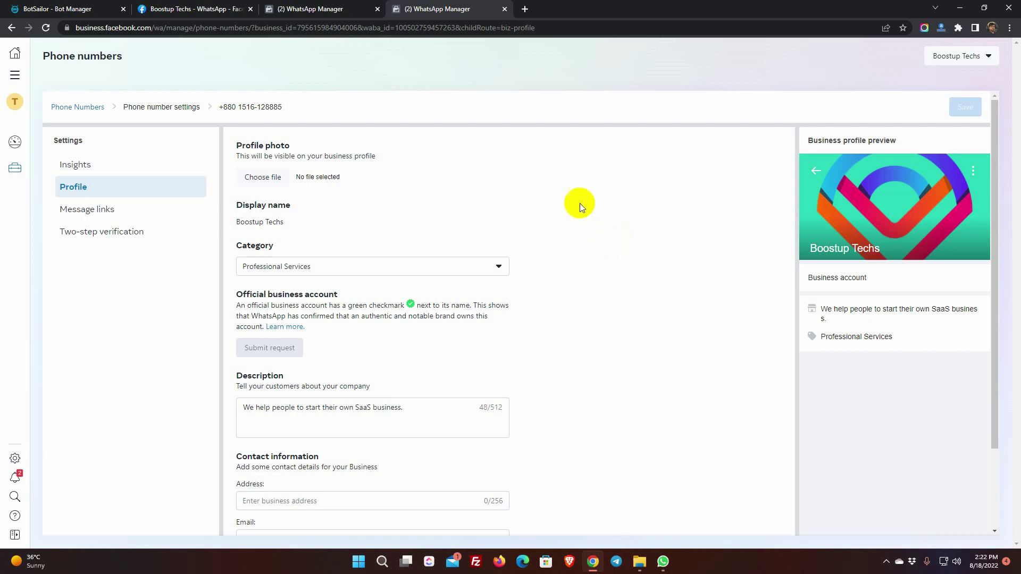
{"action": "left_click", "coordinate": [663, 562]}
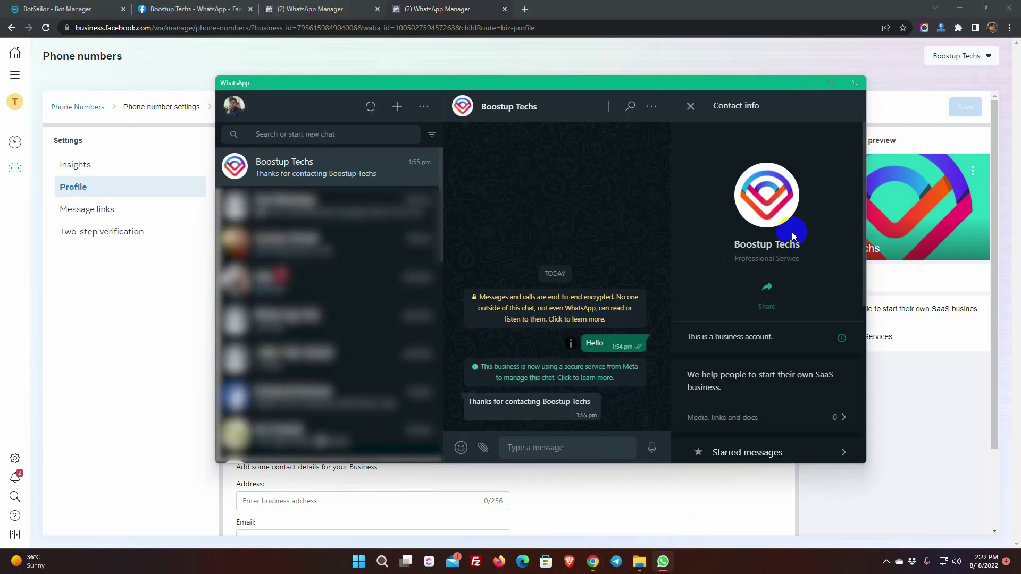
{"action": "key", "text": "Escape"}
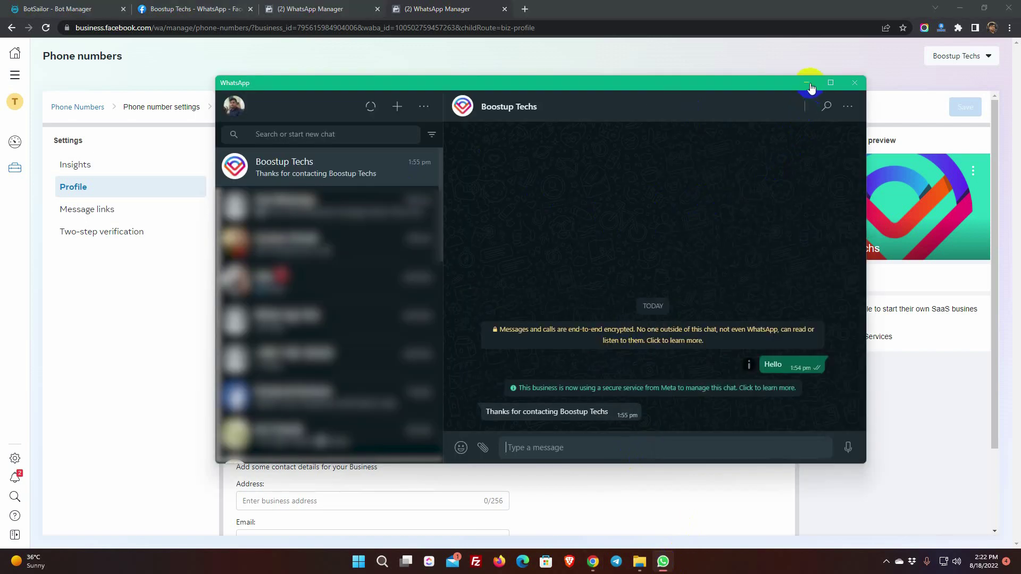
{"action": "left_click", "coordinate": [807, 83]}
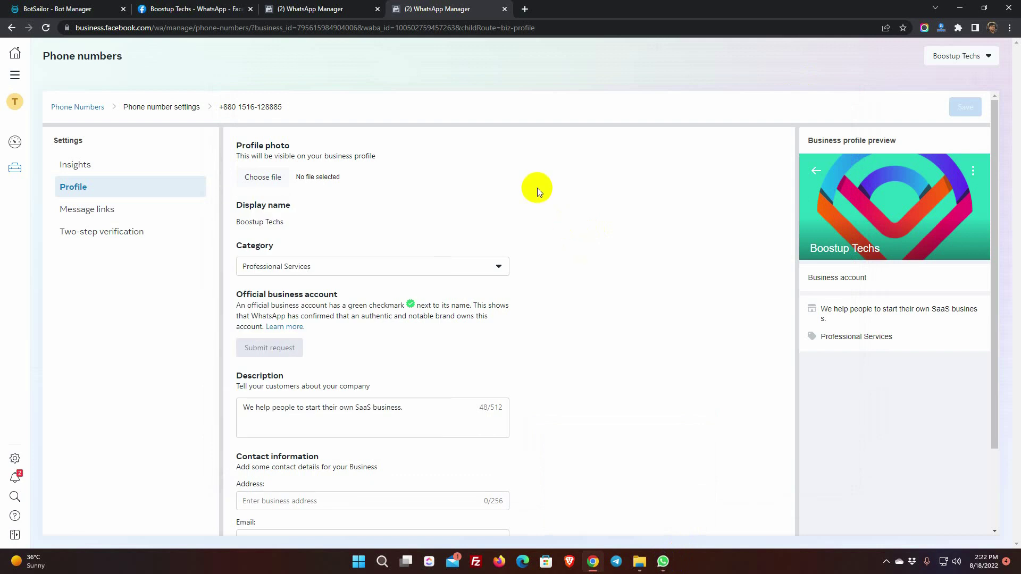